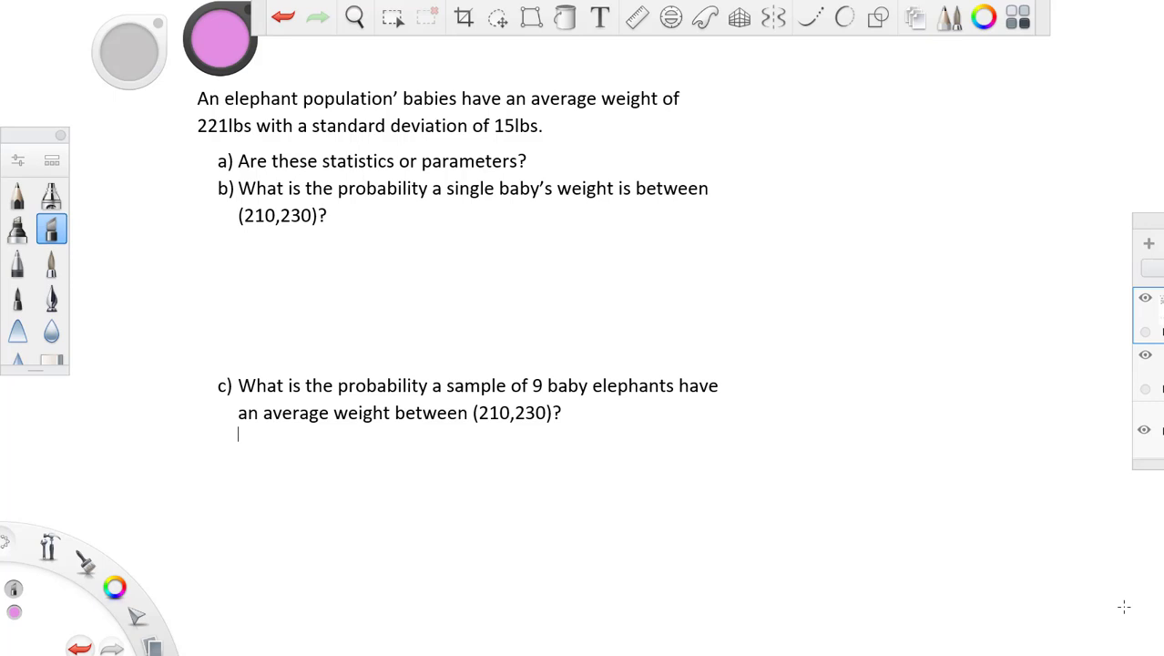
# Circle 'parameters?' in question a) and underline 'single baby's' in question b) in pink
pyautogui.moveTo(453, 178)
pyautogui.mouseDown()
pyautogui.moveTo(401, 157)
pyautogui.moveTo(541, 157)
pyautogui.moveTo(443, 156)
pyautogui.mouseUp()
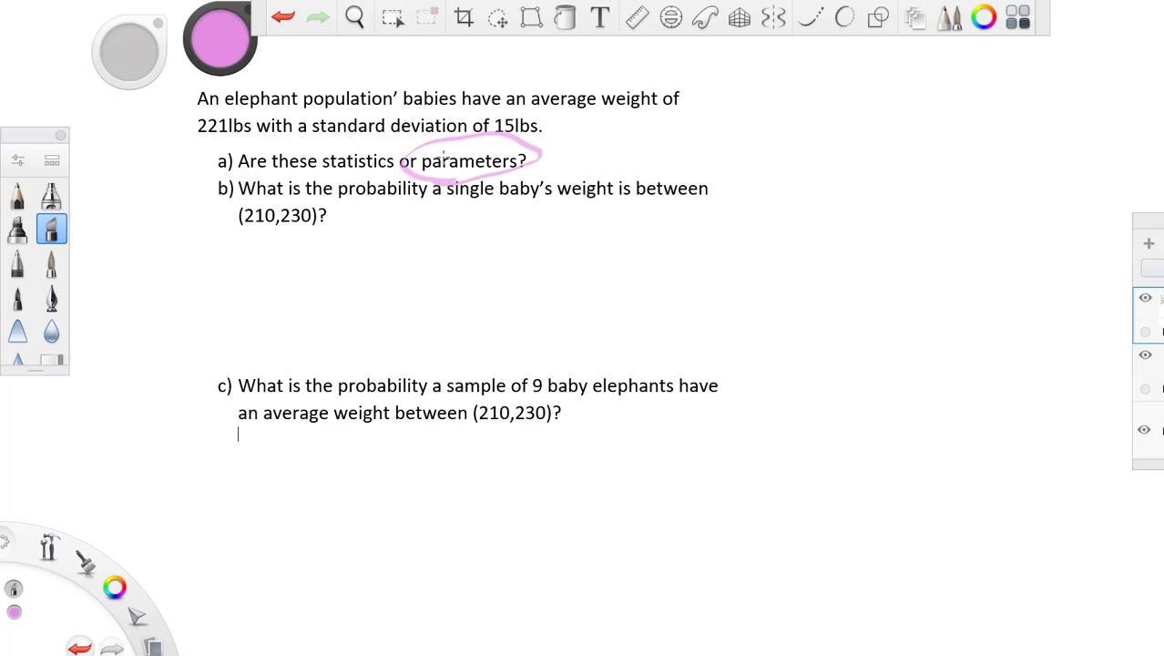
pyautogui.moveTo(436, 199); pyautogui.dragTo(543, 193)
# Handwrite the normal model N(221,15) below question b)
pyautogui.moveTo(331, 261)
pyautogui.mouseDown()
pyautogui.moveTo(331, 292)
pyautogui.moveTo(357, 261)
pyautogui.moveTo(384, 308)
pyautogui.mouseUp()
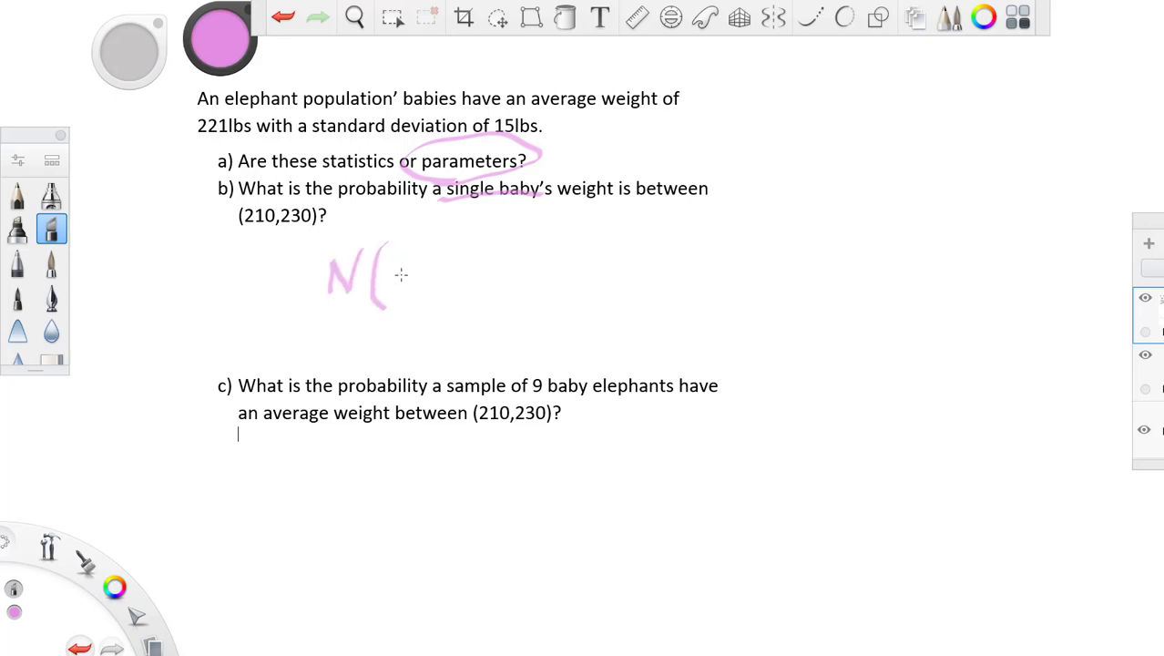
pyautogui.moveTo(399, 267)
pyautogui.mouseDown()
pyautogui.moveTo(427, 279)
pyautogui.moveTo(465, 263)
pyautogui.moveTo(461, 294)
pyautogui.mouseUp()
pyautogui.moveTo(460, 266)
pyautogui.mouseDown()
pyautogui.moveTo(468, 258)
pyautogui.moveTo(468, 293)
pyautogui.moveTo(486, 306)
pyautogui.mouseUp()
pyautogui.moveTo(513, 262)
pyautogui.mouseDown()
pyautogui.moveTo(515, 293)
pyautogui.moveTo(548, 255)
pyautogui.mouseUp()
pyautogui.moveTo(556, 254); pyautogui.dragTo(562, 291)
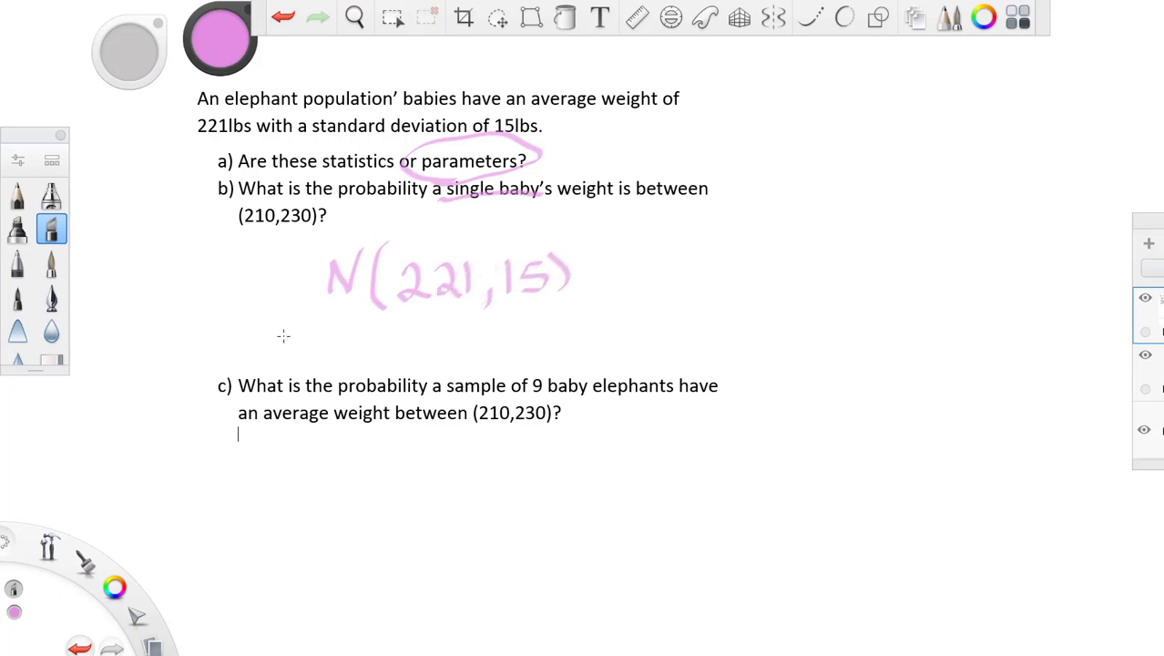
# Write P(210<x<230) beneath N(221,15)
pyautogui.moveTo(288, 326); pyautogui.dragTo(290, 362)
pyautogui.moveTo(290, 322)
pyautogui.mouseDown()
pyautogui.moveTo(309, 319)
pyautogui.moveTo(295, 339)
pyautogui.moveTo(332, 372)
pyautogui.moveTo(379, 359)
pyautogui.moveTo(399, 333)
pyautogui.moveTo(485, 360)
pyautogui.moveTo(463, 366)
pyautogui.mouseUp()
pyautogui.moveTo(525, 321)
pyautogui.mouseDown()
pyautogui.moveTo(576, 326)
pyautogui.moveTo(573, 353)
pyautogui.mouseUp()
pyautogui.moveTo(570, 321)
pyautogui.mouseDown()
pyautogui.moveTo(594, 352)
pyautogui.moveTo(612, 319)
pyautogui.moveTo(637, 350)
pyautogui.mouseUp()
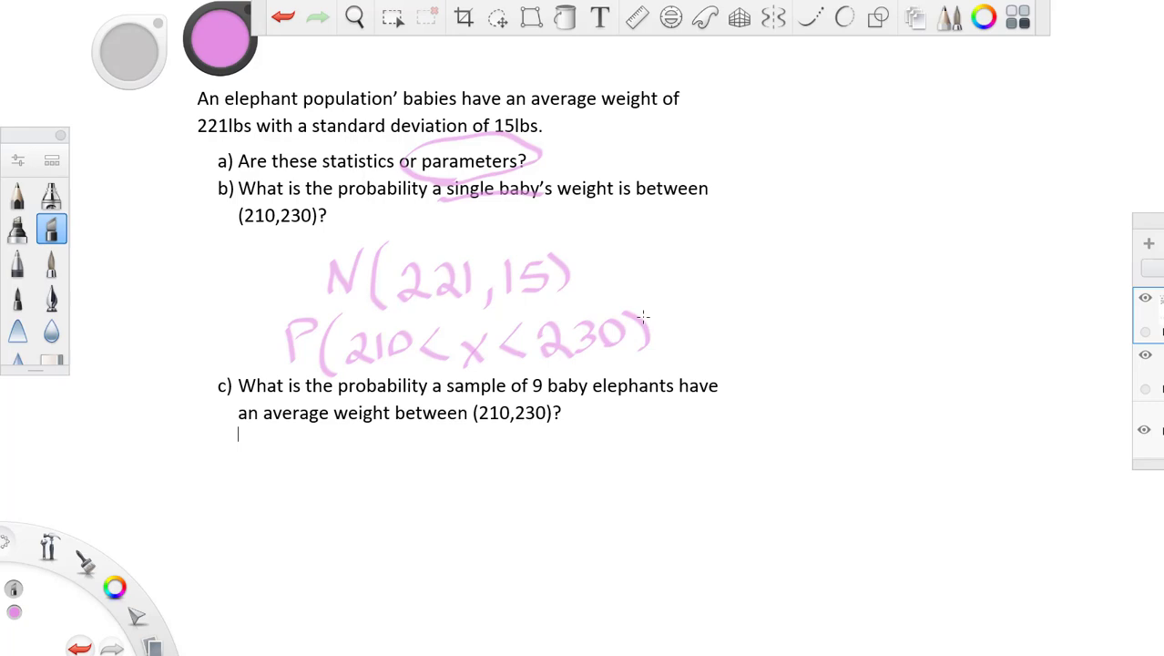
# In StatCrunch's Normal calculator, set mean 221 and standard deviation 10
pyautogui.click(471, 637)
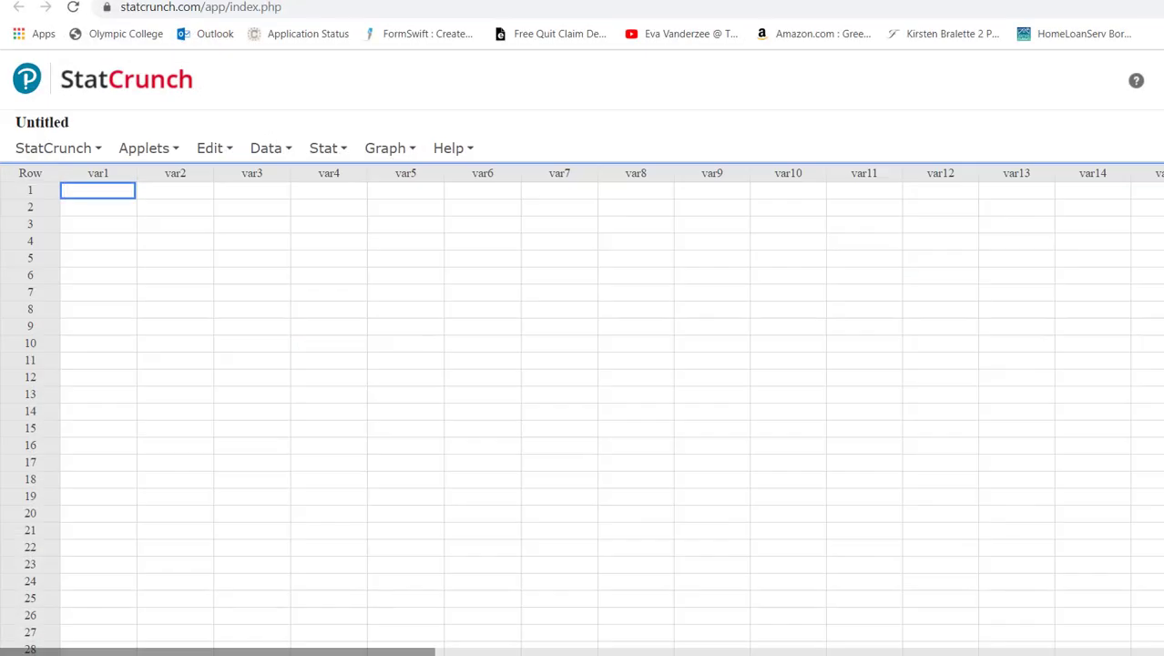
pyautogui.click(326, 148)
pyautogui.click(326, 148)
pyautogui.moveTo(427, 176)
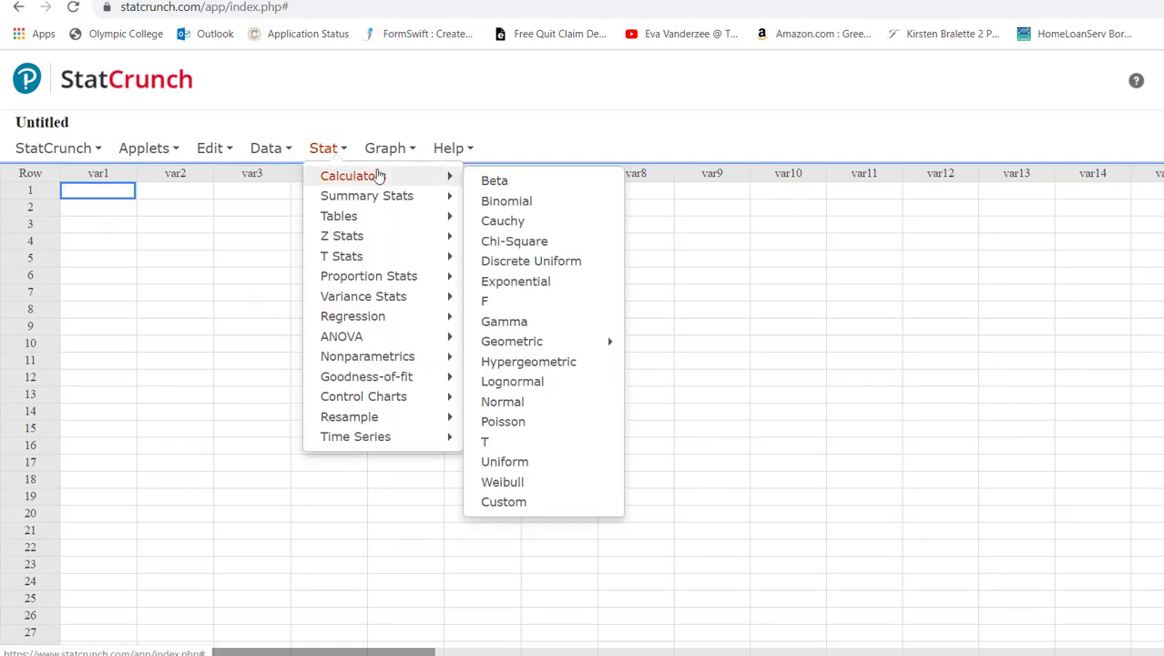
pyautogui.click(511, 402)
pyautogui.click(1000, 523)
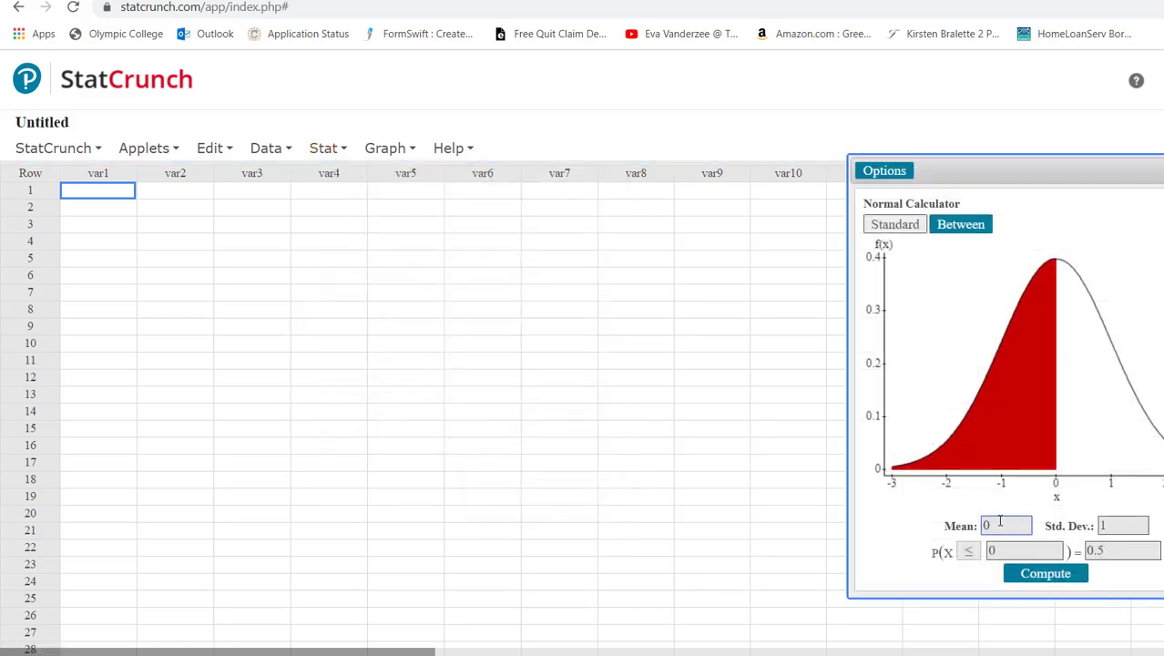
pyautogui.press('BackSpace')
pyautogui.write('225')
pyautogui.press('Tab')
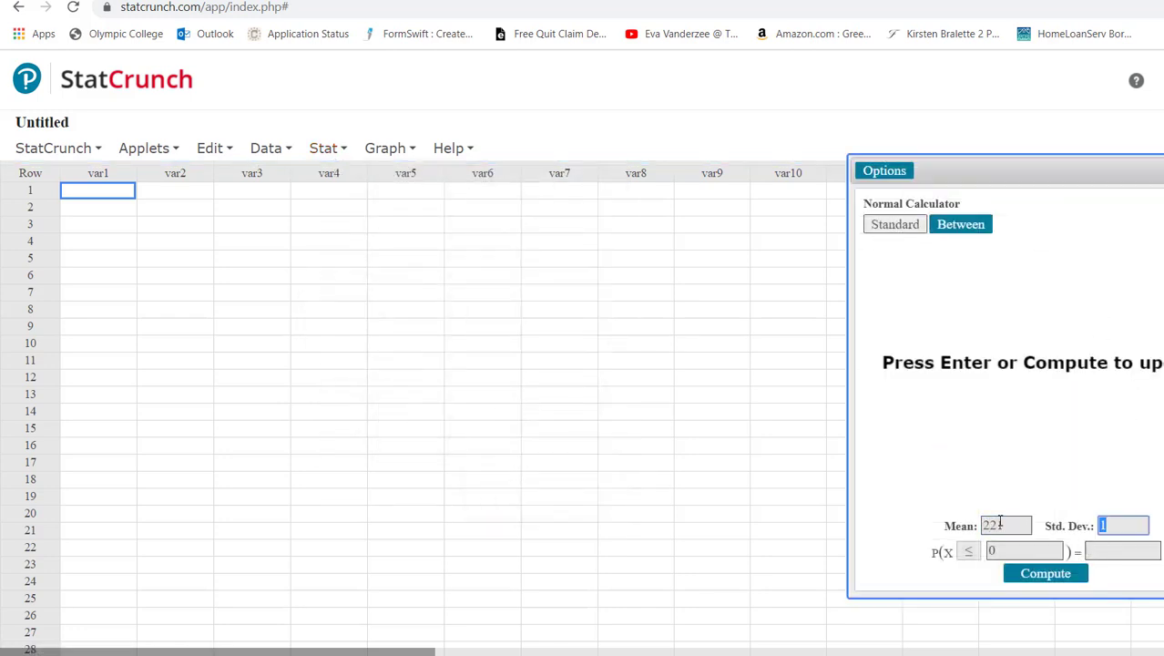
pyautogui.write('10')
pyautogui.press('Tab')
# Compute the probability between 210 and 230 (0.68027381) and return to SketchBook
pyautogui.click(965, 225)
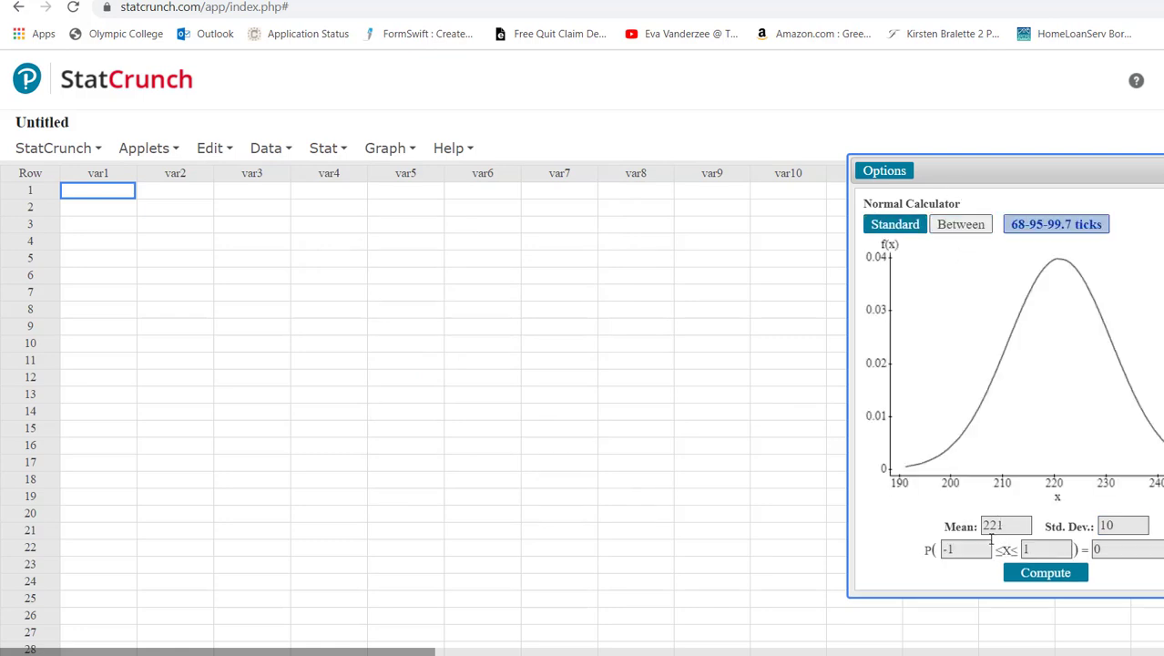
pyautogui.click(972, 548)
pyautogui.press('BackSpace')
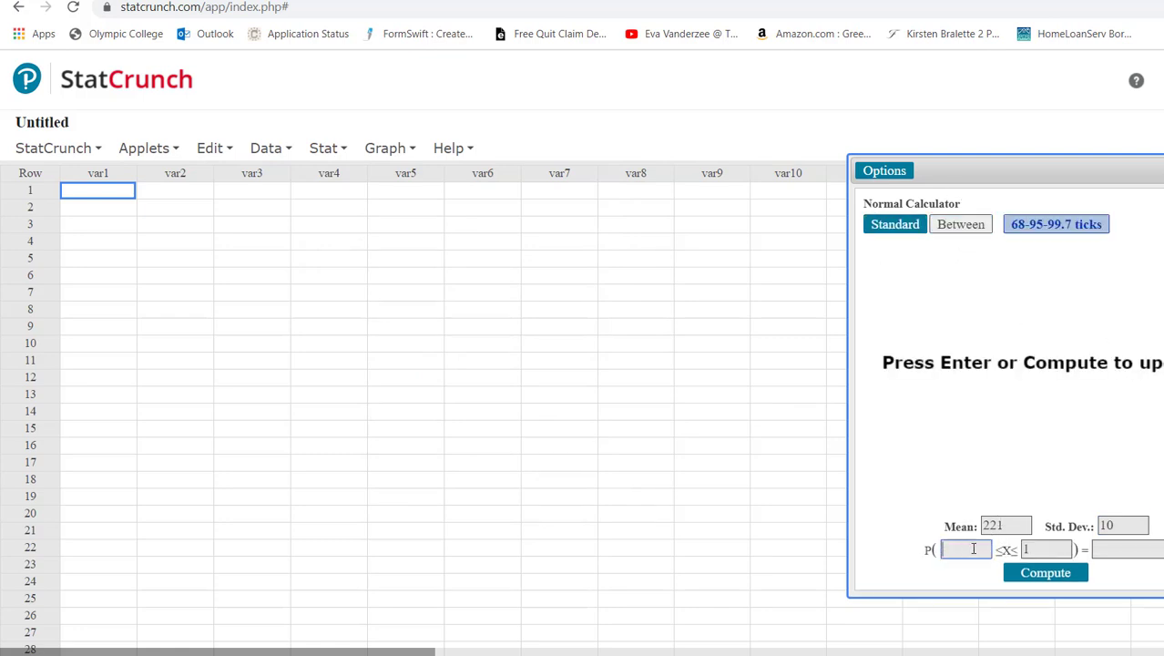
pyautogui.write('210')
pyautogui.press('Tab')
pyautogui.write('230')
pyautogui.press('Return')
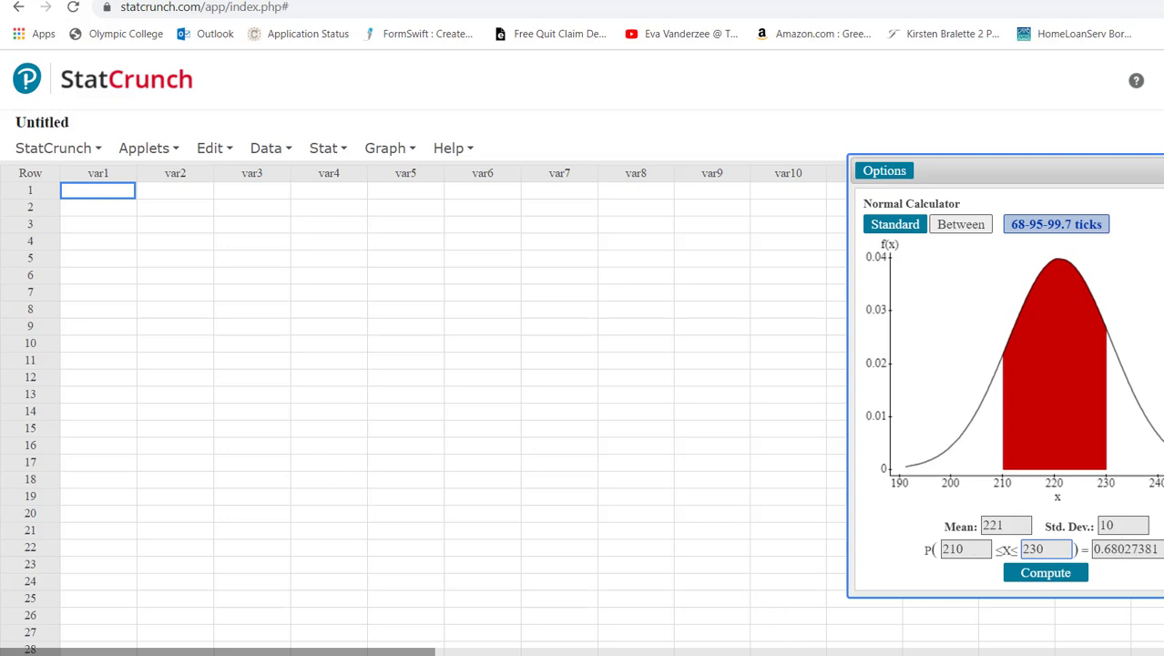
pyautogui.click(815, 605)
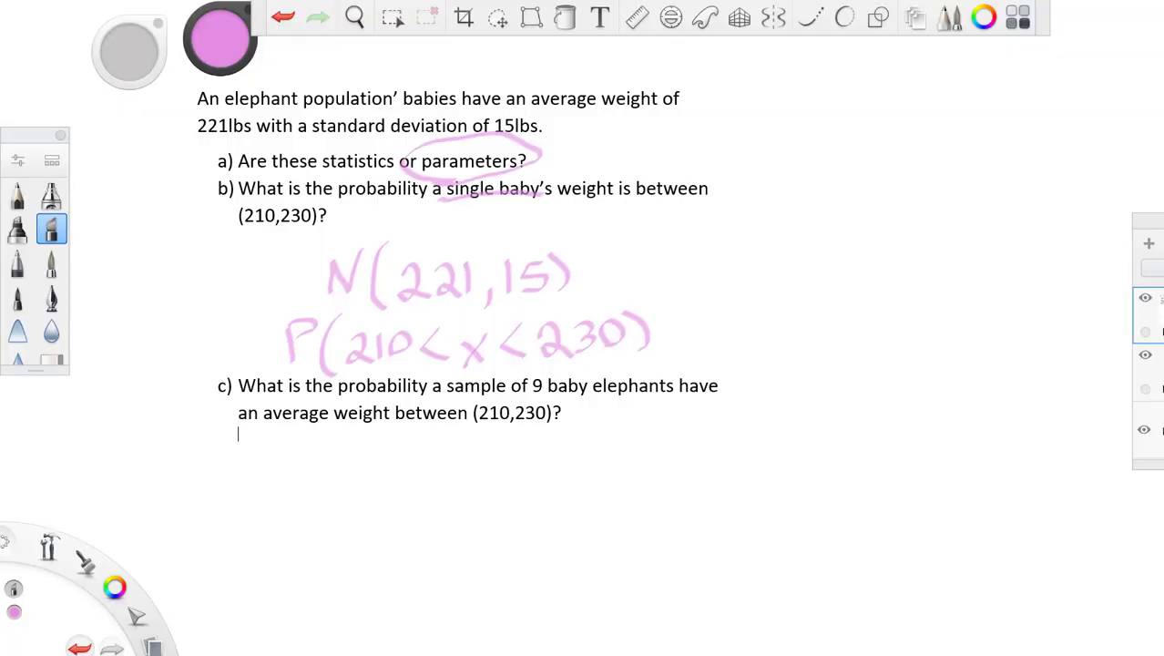
# Write '= 0.68' after P(210<x<230), underline 'sample of', and write 'n = 9' under question c)
pyautogui.moveTo(667, 323)
pyautogui.mouseDown()
pyautogui.moveTo(699, 325)
pyautogui.moveTo(699, 343)
pyautogui.moveTo(728, 338)
pyautogui.moveTo(737, 315)
pyautogui.moveTo(780, 321)
pyautogui.moveTo(803, 344)
pyautogui.moveTo(818, 316)
pyautogui.mouseUp()
pyautogui.click(758, 350)
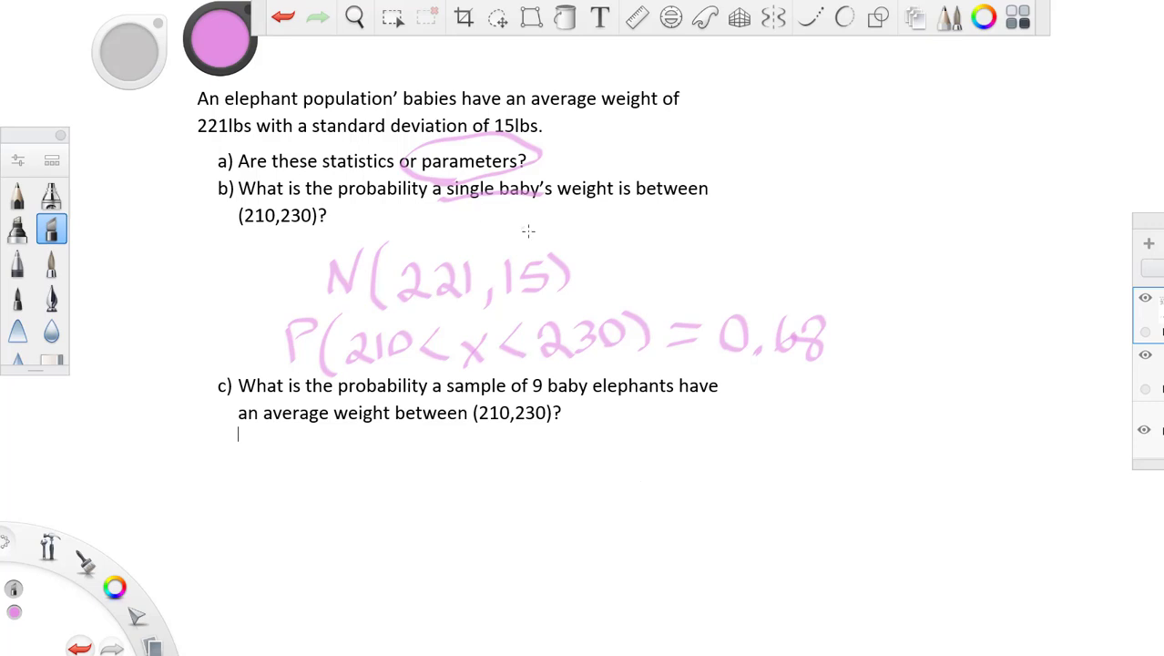
pyautogui.moveTo(519, 398)
pyautogui.mouseDown()
pyautogui.moveTo(445, 397)
pyautogui.moveTo(542, 397)
pyautogui.mouseUp()
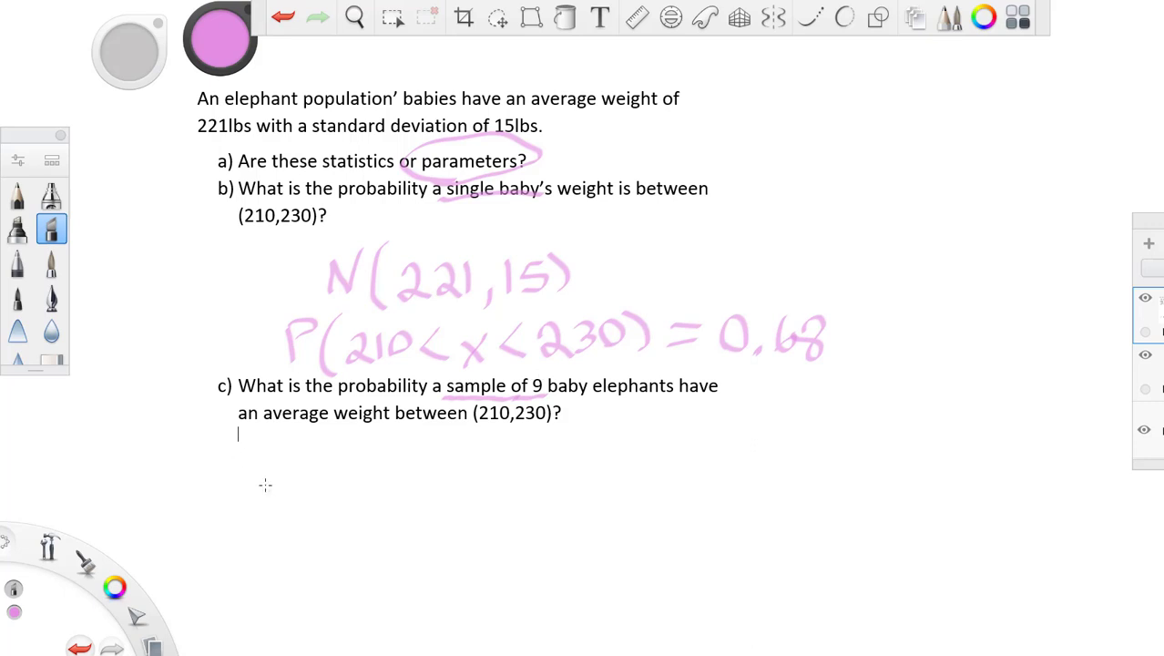
pyautogui.moveTo(260, 466)
pyautogui.mouseDown()
pyautogui.moveTo(265, 448)
pyautogui.moveTo(284, 465)
pyautogui.moveTo(315, 443)
pyautogui.mouseUp()
pyautogui.moveTo(298, 459)
pyautogui.mouseDown()
pyautogui.moveTo(356, 441)
pyautogui.moveTo(355, 466)
pyautogui.mouseUp()
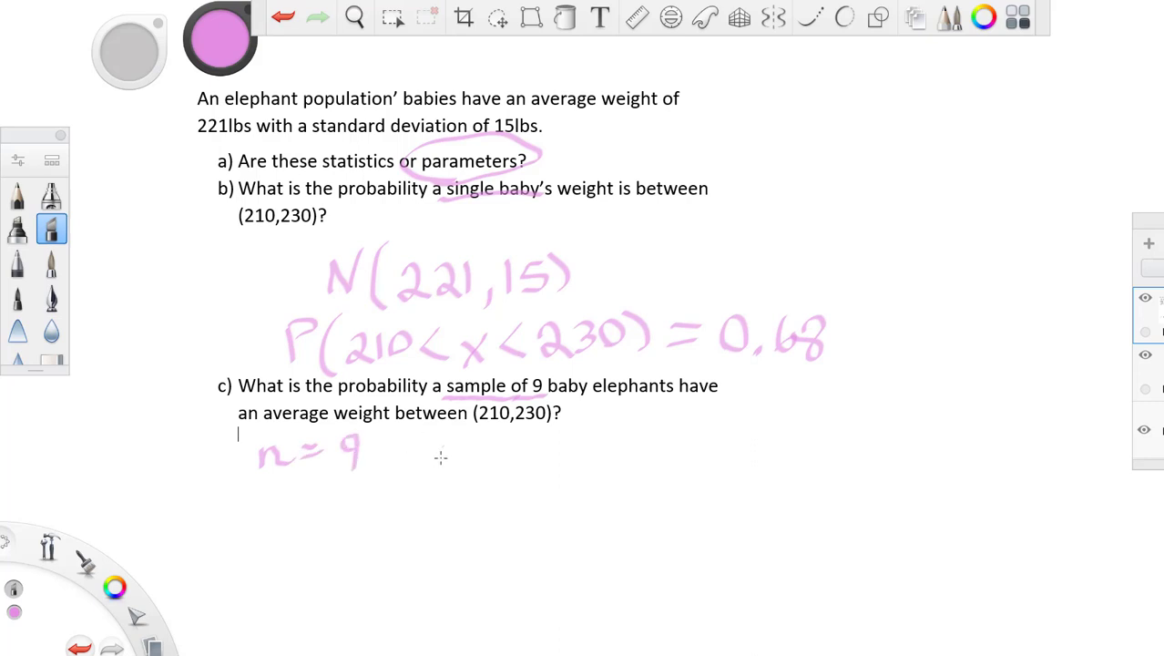
# Write the sample-mean model N(221, 15/√9) = N(221,5) beside n = 9
pyautogui.moveTo(455, 479)
pyautogui.mouseDown()
pyautogui.moveTo(481, 473)
pyautogui.moveTo(496, 428)
pyautogui.moveTo(521, 480)
pyautogui.moveTo(562, 475)
pyautogui.moveTo(583, 455)
pyautogui.moveTo(627, 490)
pyautogui.mouseUp()
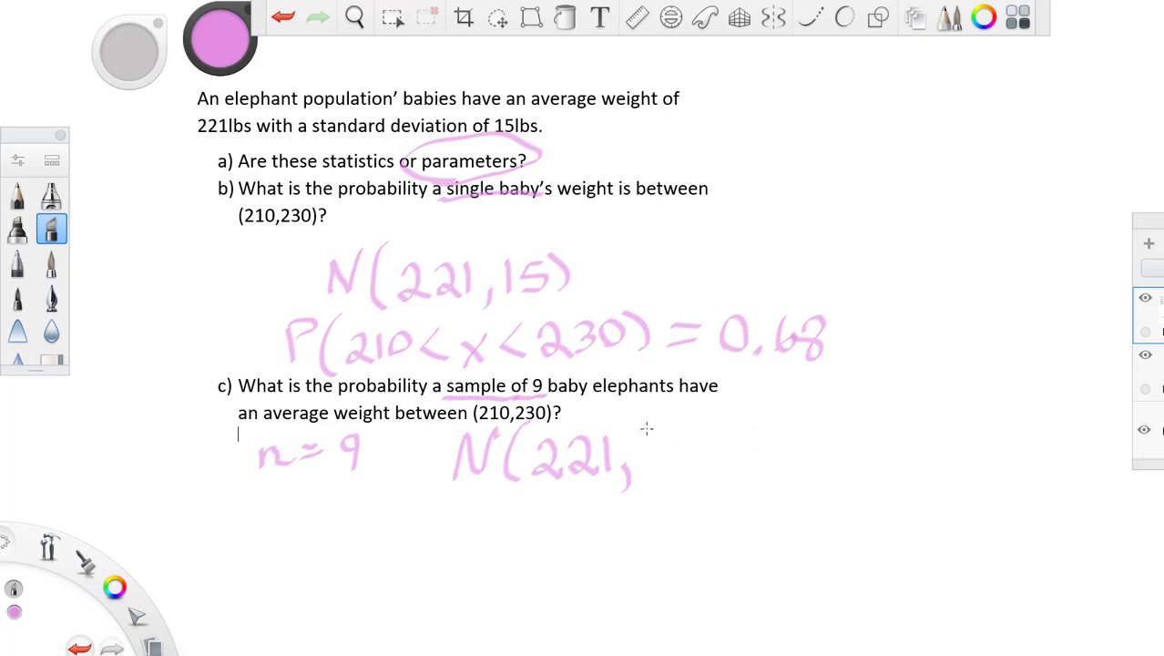
pyautogui.moveTo(658, 424)
pyautogui.mouseDown()
pyautogui.moveTo(656, 448)
pyautogui.moveTo(676, 428)
pyautogui.moveTo(671, 446)
pyautogui.moveTo(707, 455)
pyautogui.moveTo(654, 488)
pyautogui.moveTo(658, 468)
pyautogui.moveTo(708, 463)
pyautogui.mouseUp()
pyautogui.moveTo(685, 471)
pyautogui.mouseDown()
pyautogui.moveTo(672, 479)
pyautogui.moveTo(687, 473)
pyautogui.moveTo(681, 491)
pyautogui.mouseUp()
pyautogui.moveTo(712, 413); pyautogui.dragTo(727, 486)
pyautogui.moveTo(746, 445)
pyautogui.mouseDown()
pyautogui.moveTo(769, 455)
pyautogui.moveTo(831, 430)
pyautogui.moveTo(851, 483)
pyautogui.mouseUp()
pyautogui.moveTo(876, 445)
pyautogui.mouseDown()
pyautogui.moveTo(898, 462)
pyautogui.moveTo(910, 444)
pyautogui.moveTo(942, 468)
pyautogui.moveTo(961, 444)
pyautogui.moveTo(973, 483)
pyautogui.mouseUp()
pyautogui.moveTo(1013, 430)
pyautogui.mouseDown()
pyautogui.moveTo(989, 448)
pyautogui.moveTo(992, 466)
pyautogui.moveTo(1038, 470)
pyautogui.mouseUp()
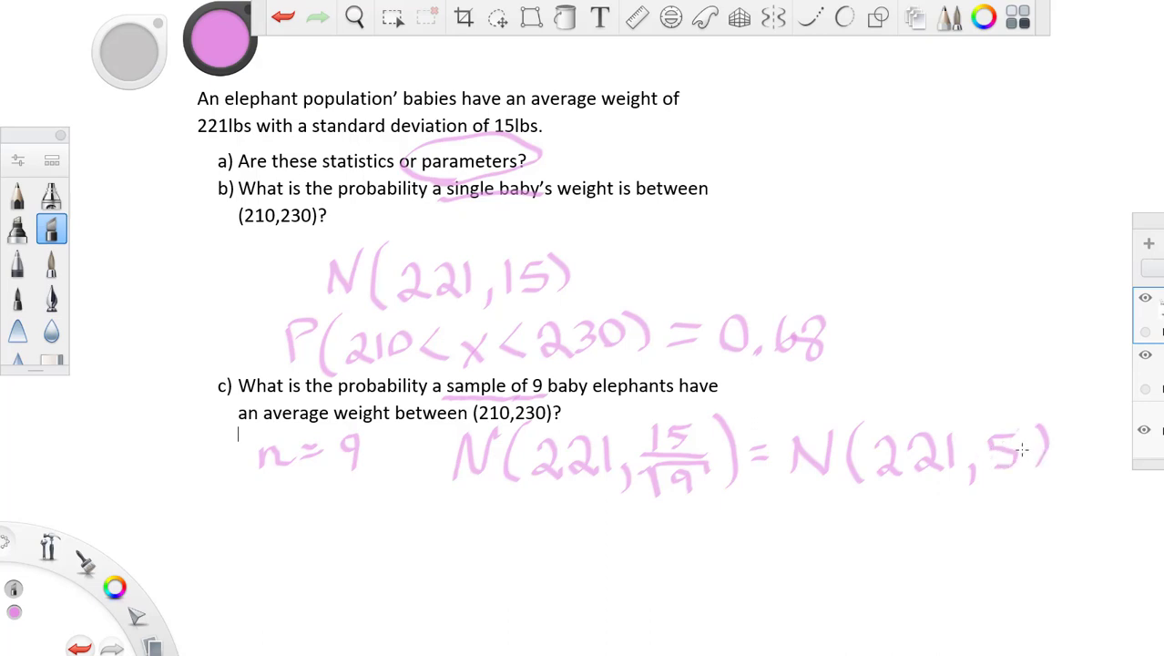
# Write P(210<x<230) = below it and underline the 0.68 answer
pyautogui.moveTo(300, 515)
pyautogui.mouseDown()
pyautogui.moveTo(299, 557)
pyautogui.moveTo(322, 519)
pyautogui.moveTo(302, 537)
pyautogui.moveTo(330, 568)
pyautogui.moveTo(359, 530)
pyautogui.moveTo(375, 562)
pyautogui.mouseUp()
pyautogui.moveTo(386, 515)
pyautogui.mouseDown()
pyautogui.moveTo(380, 562)
pyautogui.moveTo(407, 528)
pyautogui.moveTo(452, 559)
pyautogui.moveTo(486, 551)
pyautogui.moveTo(471, 566)
pyautogui.mouseUp()
pyautogui.moveTo(527, 519)
pyautogui.mouseDown()
pyautogui.moveTo(523, 557)
pyautogui.moveTo(542, 532)
pyautogui.moveTo(570, 558)
pyautogui.moveTo(610, 555)
pyautogui.mouseUp()
pyautogui.moveTo(626, 515); pyautogui.dragTo(627, 546)
pyautogui.moveTo(638, 519)
pyautogui.mouseDown()
pyautogui.moveTo(646, 557)
pyautogui.moveTo(683, 538)
pyautogui.moveTo(684, 548)
pyautogui.mouseUp()
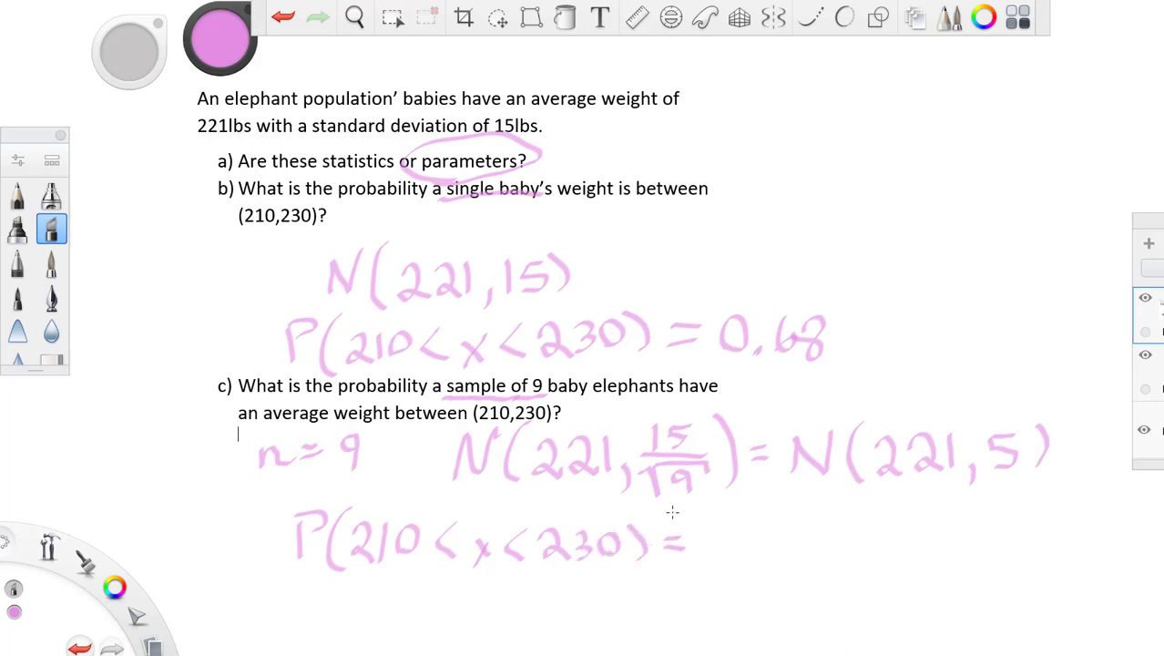
pyautogui.moveTo(706, 364); pyautogui.dragTo(843, 361)
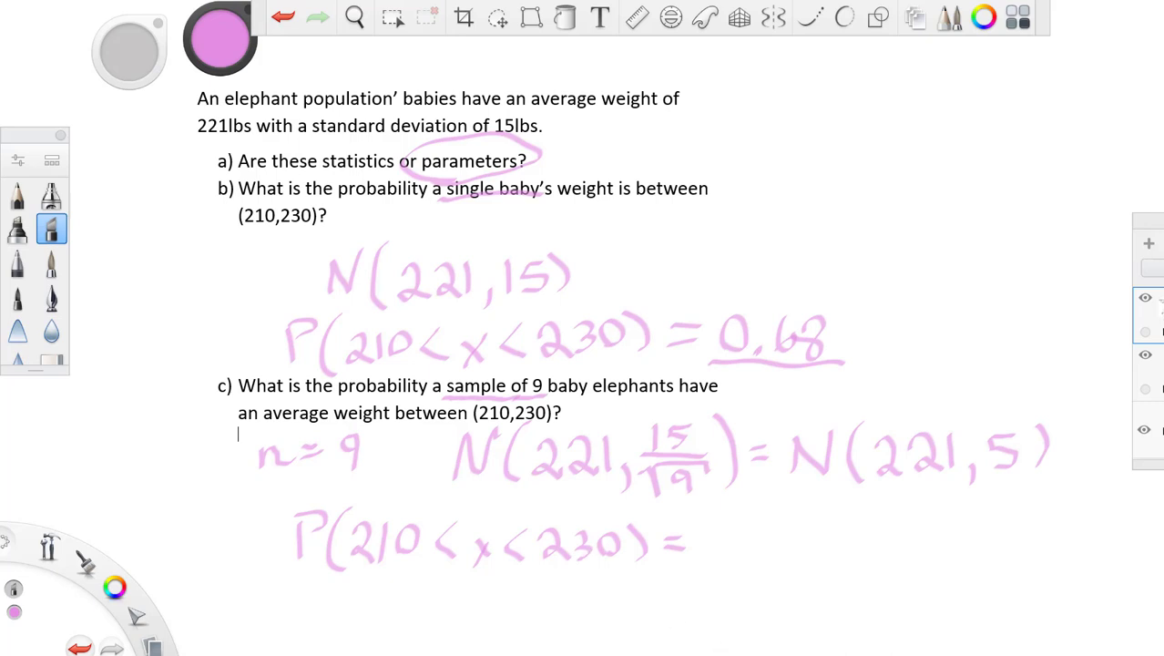
# Change the standard deviation to 5 in StatCrunch, getting 0.95016623, then switch back
pyautogui.click(437, 587)
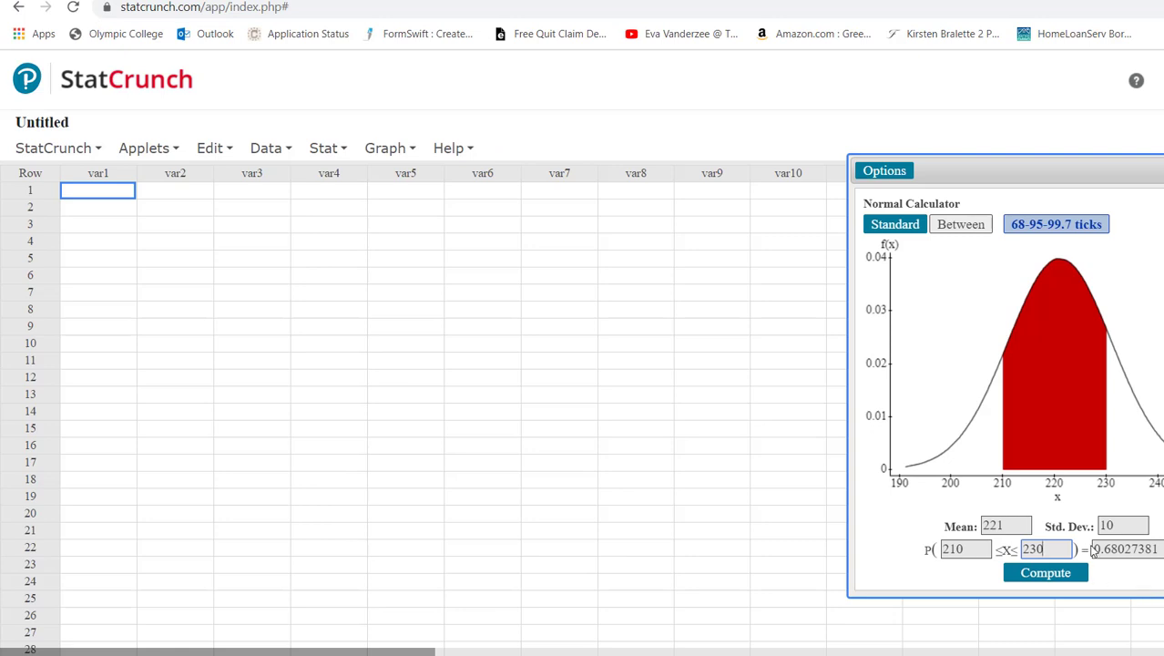
pyautogui.click(1123, 531)
pyautogui.press('BackSpace')
pyautogui.press('BackSpace')
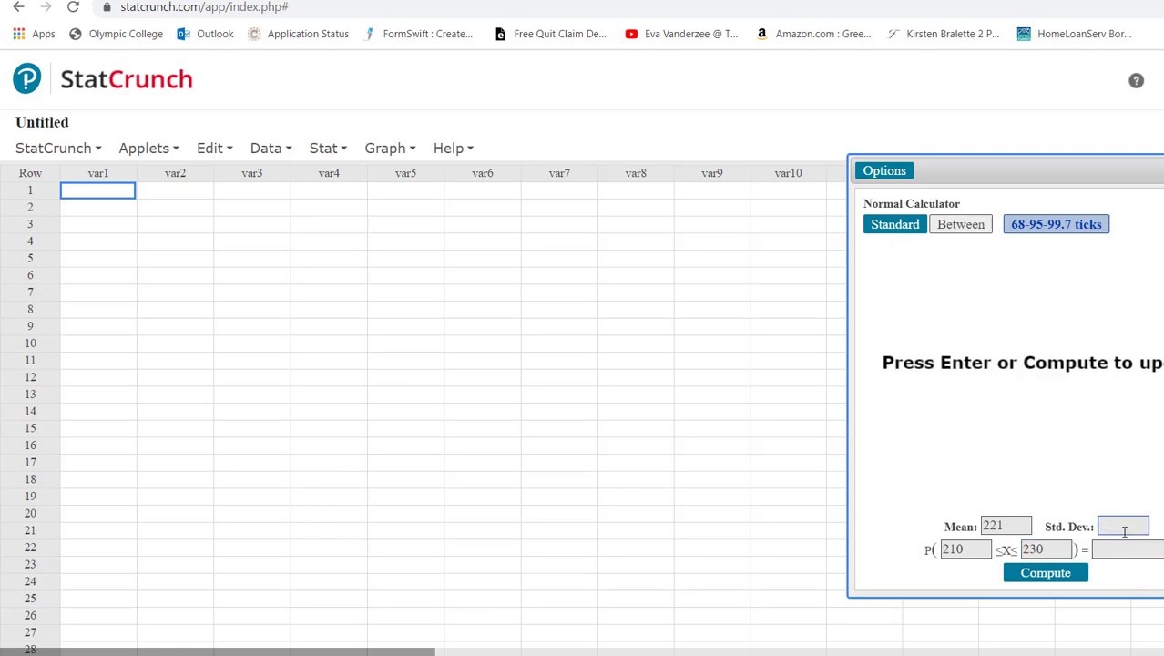
pyautogui.write('5')
pyautogui.press('Return')
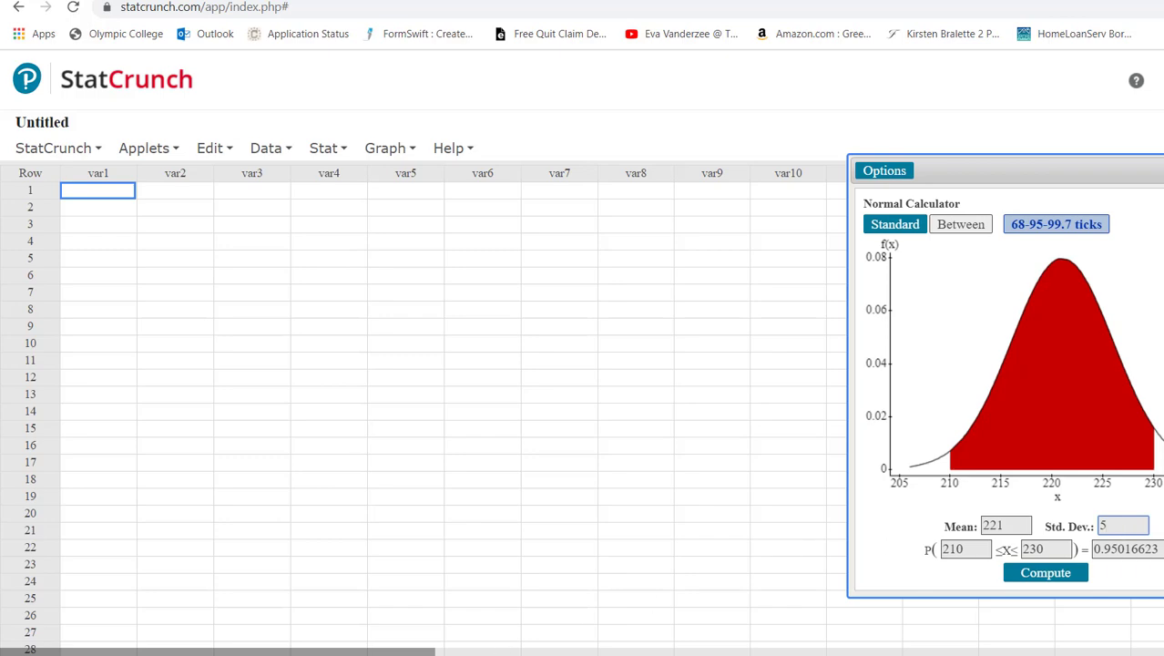
pyautogui.hotkey('alt', 'Tab')
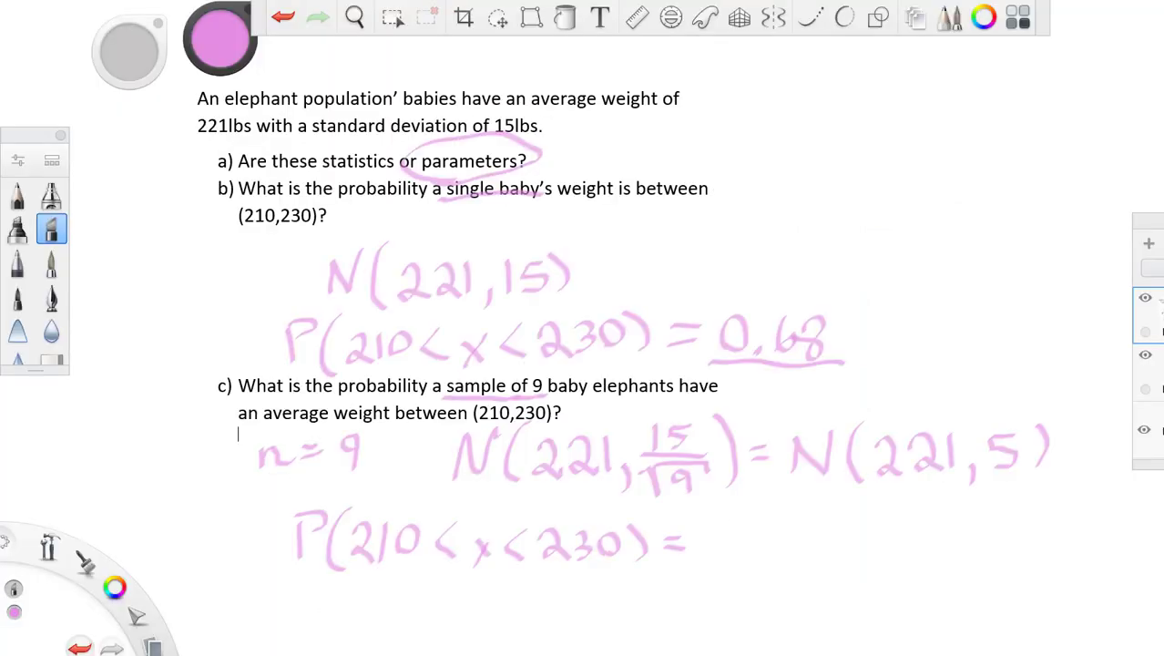
# Write the .95 answer, underline 'sample of 9' and 'single baby's', and circle 15/√9 with an arrow
pyautogui.moveTo(739, 528)
pyautogui.mouseDown()
pyautogui.moveTo(727, 539)
pyautogui.moveTo(736, 558)
pyautogui.moveTo(780, 515)
pyautogui.moveTo(761, 557)
pyautogui.mouseUp()
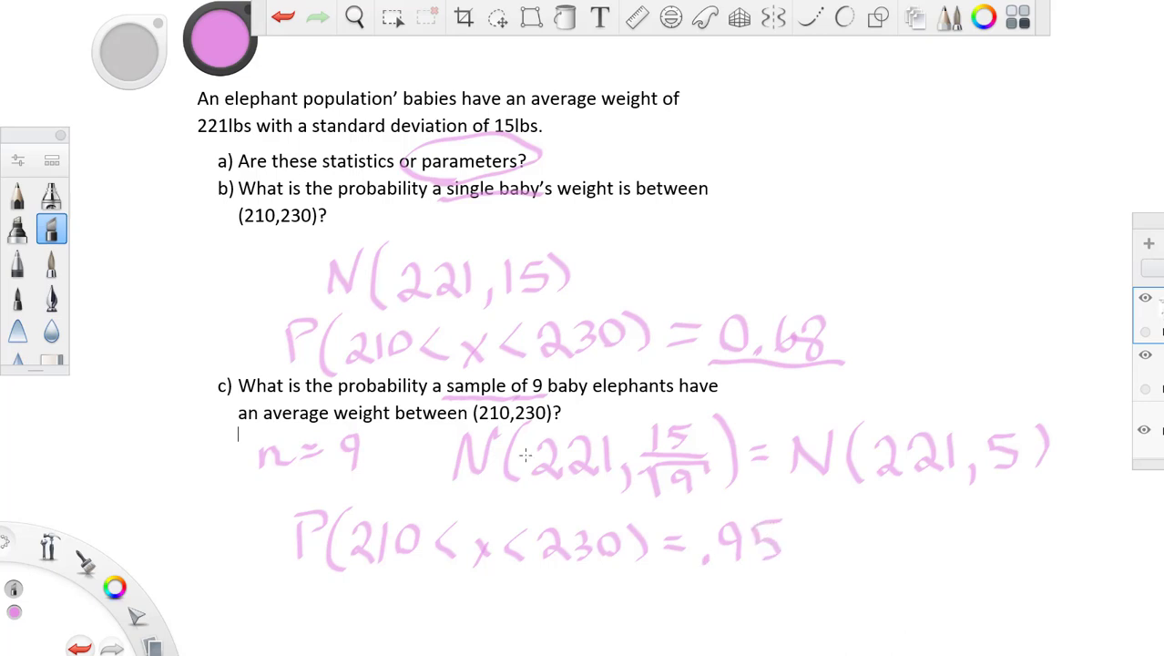
pyautogui.moveTo(448, 397); pyautogui.dragTo(541, 396)
pyautogui.moveTo(445, 205); pyautogui.dragTo(546, 193)
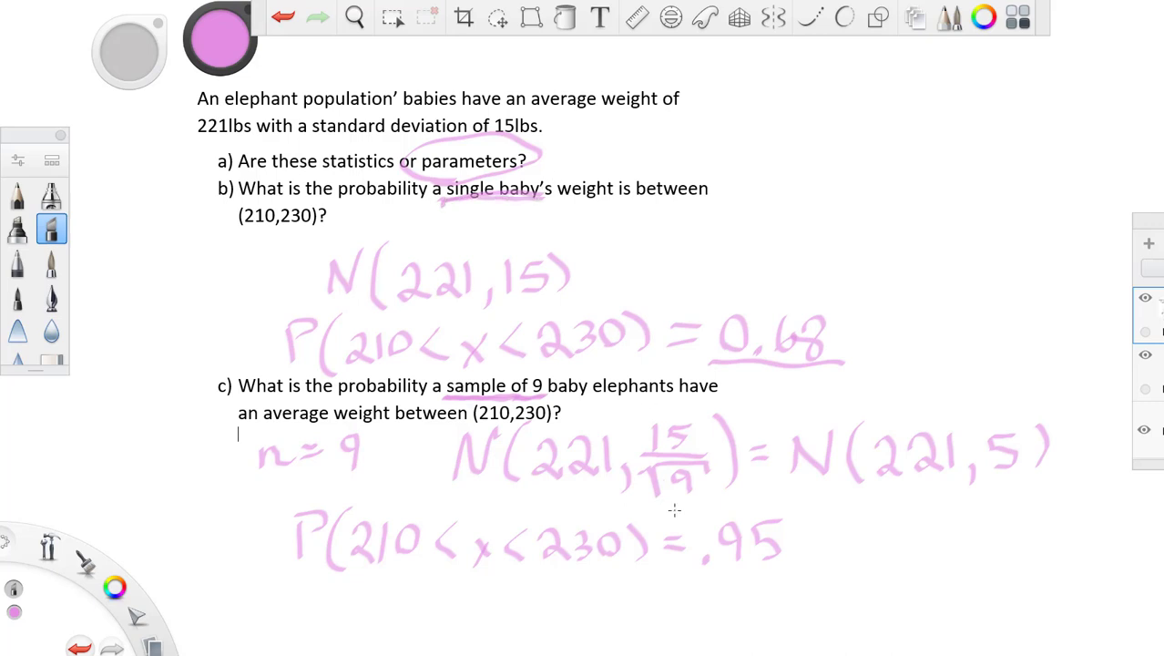
pyautogui.moveTo(674, 510)
pyautogui.mouseDown()
pyautogui.moveTo(723, 420)
pyautogui.moveTo(672, 507)
pyautogui.mouseUp()
pyautogui.moveTo(725, 417)
pyautogui.mouseDown()
pyautogui.moveTo(808, 389)
pyautogui.moveTo(805, 406)
pyautogui.moveTo(829, 405)
pyautogui.moveTo(856, 377)
pyautogui.moveTo(876, 389)
pyautogui.mouseUp()
# Write the standard error formula and its s/√n alternative, then head a new black page 'Confidence'
pyautogui.moveTo(890, 342)
pyautogui.mouseDown()
pyautogui.moveTo(901, 368)
pyautogui.moveTo(929, 342)
pyautogui.mouseUp()
pyautogui.moveTo(887, 377)
pyautogui.mouseDown()
pyautogui.moveTo(932, 364)
pyautogui.moveTo(905, 390)
pyautogui.moveTo(901, 415)
pyautogui.mouseUp()
pyautogui.moveTo(892, 397)
pyautogui.mouseDown()
pyautogui.moveTo(934, 370)
pyautogui.moveTo(927, 392)
pyautogui.moveTo(938, 408)
pyautogui.moveTo(967, 368)
pyautogui.mouseUp()
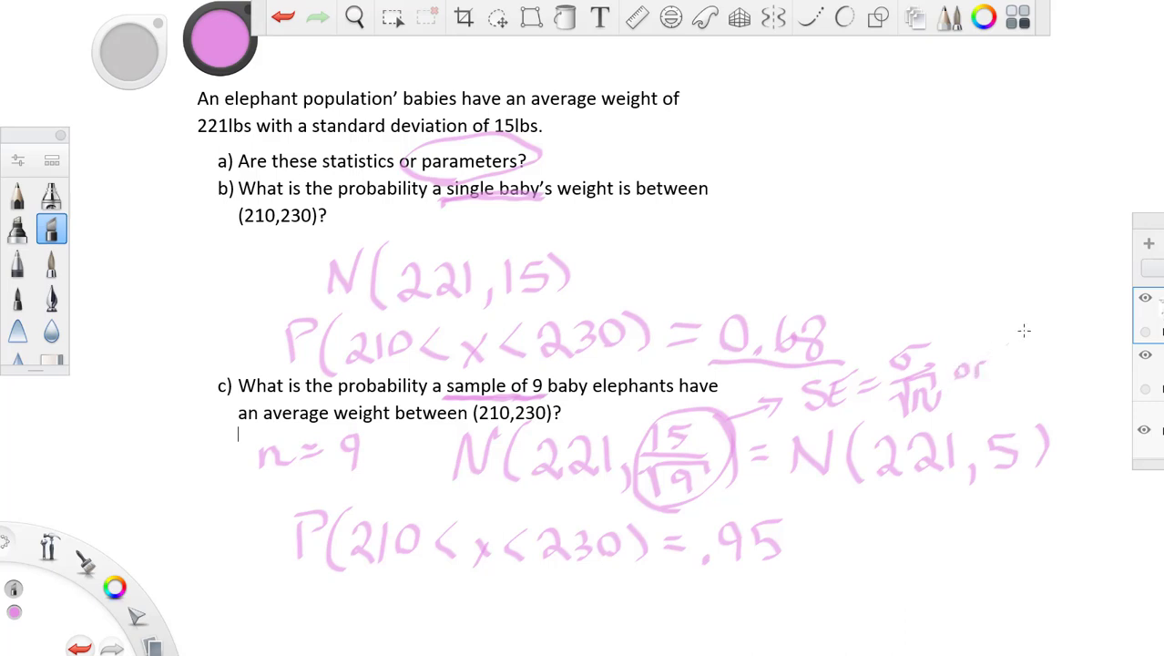
pyautogui.moveTo(1027, 319)
pyautogui.mouseDown()
pyautogui.moveTo(1010, 352)
pyautogui.moveTo(1060, 338)
pyautogui.mouseUp()
pyautogui.moveTo(1004, 368)
pyautogui.mouseDown()
pyautogui.moveTo(1014, 390)
pyautogui.moveTo(1047, 350)
pyautogui.moveTo(1024, 370)
pyautogui.moveTo(1056, 390)
pyautogui.mouseUp()
pyautogui.moveTo(424, 109)
pyautogui.mouseDown()
pyautogui.moveTo(437, 120)
pyautogui.moveTo(521, 120)
pyautogui.moveTo(537, 84)
pyautogui.mouseUp()
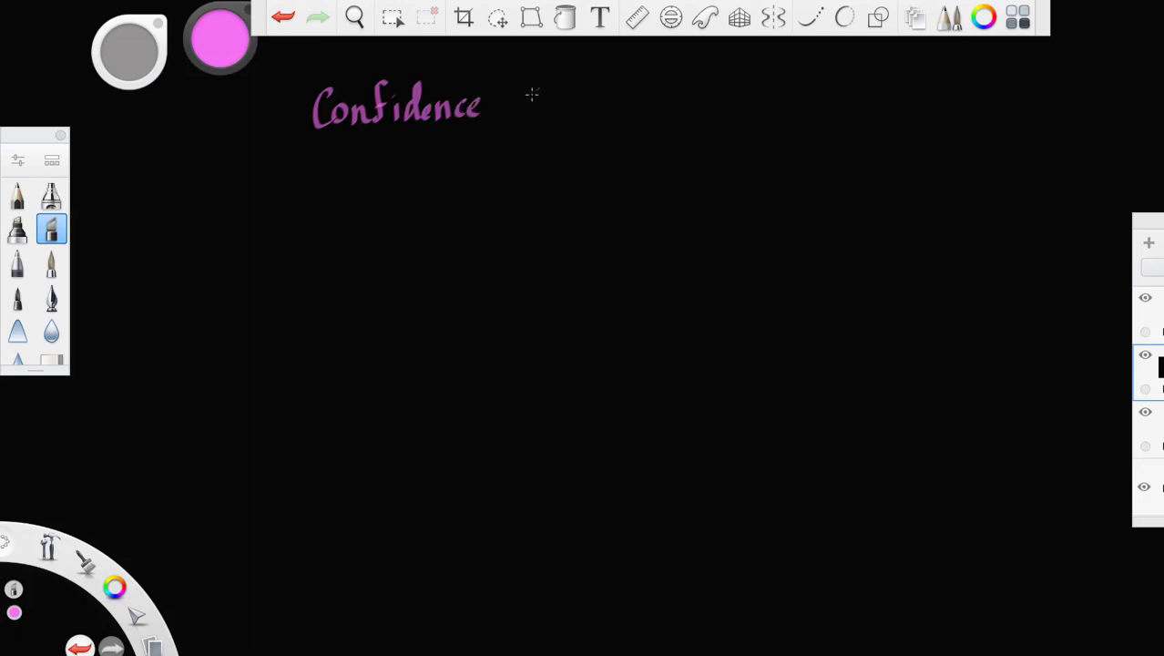
# Complete the title 'Confidence Intervals & Hyp testing'
pyautogui.moveTo(507, 128); pyautogui.dragTo(568, 120)
pyautogui.moveTo(557, 106)
pyautogui.mouseDown()
pyautogui.moveTo(592, 102)
pyautogui.moveTo(601, 118)
pyautogui.mouseUp()
pyautogui.moveTo(605, 104); pyautogui.dragTo(623, 91)
pyautogui.moveTo(635, 94); pyautogui.dragTo(648, 111)
pyautogui.moveTo(672, 90); pyautogui.dragTo(661, 111)
pyautogui.moveTo(735, 84)
pyautogui.mouseDown()
pyautogui.moveTo(721, 107)
pyautogui.moveTo(735, 95)
pyautogui.moveTo(766, 107)
pyautogui.mouseUp()
pyautogui.moveTo(783, 66)
pyautogui.mouseDown()
pyautogui.moveTo(779, 102)
pyautogui.moveTo(785, 91)
pyautogui.mouseUp()
pyautogui.moveTo(794, 84); pyautogui.dragTo(799, 111)
pyautogui.moveTo(814, 84)
pyautogui.mouseDown()
pyautogui.moveTo(781, 138)
pyautogui.moveTo(814, 130)
pyautogui.mouseUp()
pyautogui.moveTo(812, 98); pyautogui.dragTo(815, 113)
pyautogui.moveTo(886, 56)
pyautogui.mouseDown()
pyautogui.moveTo(875, 99)
pyautogui.moveTo(897, 76)
pyautogui.mouseUp()
pyautogui.moveTo(887, 85); pyautogui.dragTo(905, 96)
pyautogui.moveTo(938, 54); pyautogui.dragTo(924, 98)
pyautogui.moveTo(917, 78)
pyautogui.mouseDown()
pyautogui.moveTo(952, 73)
pyautogui.moveTo(987, 94)
pyautogui.mouseUp()
pyautogui.moveTo(988, 84)
pyautogui.mouseDown()
pyautogui.moveTo(956, 120)
pyautogui.moveTo(990, 106)
pyautogui.mouseUp()
# Write 'CLT Cond for Chapter 9' as the second title line
pyautogui.moveTo(379, 165); pyautogui.dragTo(363, 202)
pyautogui.moveTo(390, 156)
pyautogui.mouseDown()
pyautogui.moveTo(426, 198)
pyautogui.moveTo(446, 159)
pyautogui.moveTo(495, 197)
pyautogui.moveTo(553, 176)
pyautogui.moveTo(572, 197)
pyautogui.mouseUp()
pyautogui.moveTo(648, 151)
pyautogui.mouseDown()
pyautogui.moveTo(630, 193)
pyautogui.moveTo(644, 172)
pyautogui.mouseUp()
pyautogui.moveTo(657, 171)
pyautogui.mouseDown()
pyautogui.moveTo(685, 164)
pyautogui.moveTo(715, 180)
pyautogui.mouseUp()
pyautogui.moveTo(745, 144); pyautogui.dragTo(762, 180)
pyautogui.moveTo(783, 164)
pyautogui.mouseDown()
pyautogui.moveTo(772, 182)
pyautogui.moveTo(789, 199)
pyautogui.moveTo(794, 178)
pyautogui.mouseUp()
pyautogui.moveTo(802, 177)
pyautogui.mouseDown()
pyautogui.moveTo(814, 143)
pyautogui.moveTo(830, 177)
pyautogui.mouseUp()
pyautogui.moveTo(833, 160)
pyautogui.mouseDown()
pyautogui.moveTo(880, 151)
pyautogui.moveTo(884, 178)
pyautogui.mouseUp()
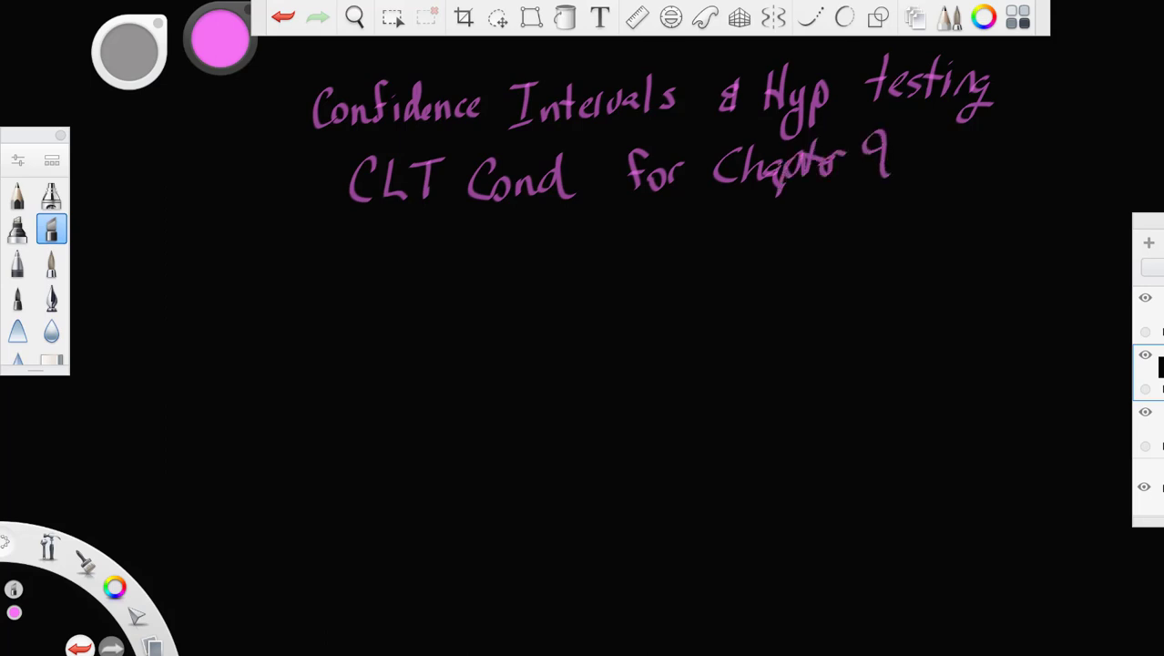
# List conditions ① Random and ② Large Sample n ≥ 25
pyautogui.moveTo(357, 248)
pyautogui.mouseDown()
pyautogui.moveTo(337, 286)
pyautogui.moveTo(348, 300)
pyautogui.mouseUp()
pyautogui.moveTo(430, 262); pyautogui.dragTo(428, 289)
pyautogui.moveTo(417, 255); pyautogui.dragTo(449, 287)
pyautogui.moveTo(464, 270)
pyautogui.mouseDown()
pyautogui.moveTo(457, 284)
pyautogui.moveTo(490, 268)
pyautogui.moveTo(517, 282)
pyautogui.moveTo(598, 273)
pyautogui.mouseUp()
pyautogui.moveTo(335, 332); pyautogui.dragTo(359, 362)
pyautogui.moveTo(338, 368)
pyautogui.mouseDown()
pyautogui.moveTo(309, 369)
pyautogui.moveTo(381, 347)
pyautogui.moveTo(407, 366)
pyautogui.moveTo(472, 363)
pyautogui.moveTo(488, 344)
pyautogui.moveTo(462, 387)
pyautogui.moveTo(512, 352)
pyautogui.moveTo(603, 346)
pyautogui.moveTo(631, 324)
pyautogui.moveTo(649, 346)
pyautogui.moveTo(655, 329)
pyautogui.moveTo(757, 352)
pyautogui.mouseUp()
pyautogui.moveTo(777, 309)
pyautogui.mouseDown()
pyautogui.moveTo(808, 322)
pyautogui.moveTo(779, 342)
pyautogui.moveTo(844, 330)
pyautogui.moveTo(860, 345)
pyautogui.mouseUp()
pyautogui.moveTo(874, 310)
pyautogui.mouseDown()
pyautogui.moveTo(885, 307)
pyautogui.moveTo(872, 332)
pyautogui.mouseUp()
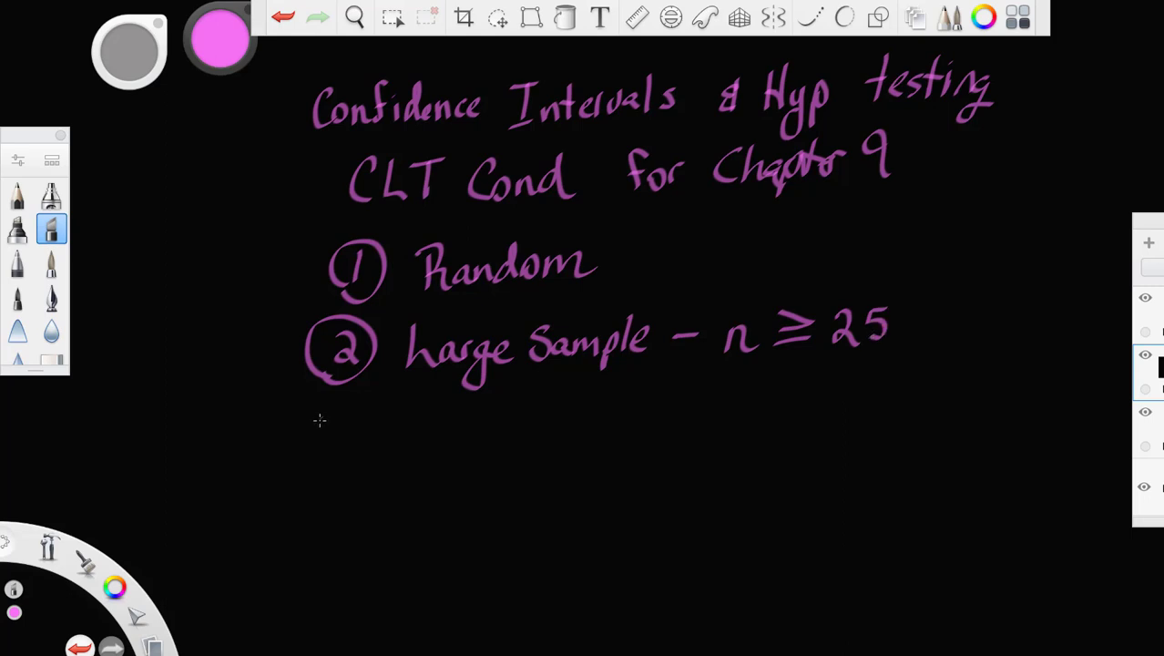
# Add condition ③ Large pop N ≥ 10n
pyautogui.moveTo(315, 417)
pyautogui.mouseDown()
pyautogui.moveTo(319, 454)
pyautogui.moveTo(293, 462)
pyautogui.moveTo(330, 468)
pyautogui.mouseUp()
pyautogui.moveTo(384, 419)
pyautogui.mouseDown()
pyautogui.moveTo(378, 457)
pyautogui.moveTo(411, 446)
pyautogui.mouseUp()
pyautogui.moveTo(428, 437); pyautogui.dragTo(437, 454)
pyautogui.moveTo(445, 455)
pyautogui.mouseDown()
pyautogui.moveTo(459, 436)
pyautogui.moveTo(461, 481)
pyautogui.moveTo(486, 447)
pyautogui.moveTo(522, 470)
pyautogui.mouseUp()
pyautogui.moveTo(520, 434)
pyautogui.mouseDown()
pyautogui.moveTo(542, 443)
pyautogui.moveTo(552, 429)
pyautogui.moveTo(563, 466)
pyautogui.mouseUp()
pyautogui.moveTo(564, 428)
pyautogui.mouseDown()
pyautogui.moveTo(582, 443)
pyautogui.moveTo(626, 423)
pyautogui.moveTo(669, 446)
pyautogui.moveTo(701, 402)
pyautogui.moveTo(726, 430)
pyautogui.moveTo(783, 444)
pyautogui.moveTo(811, 412)
pyautogui.moveTo(832, 441)
pyautogui.moveTo(873, 422)
pyautogui.mouseUp()
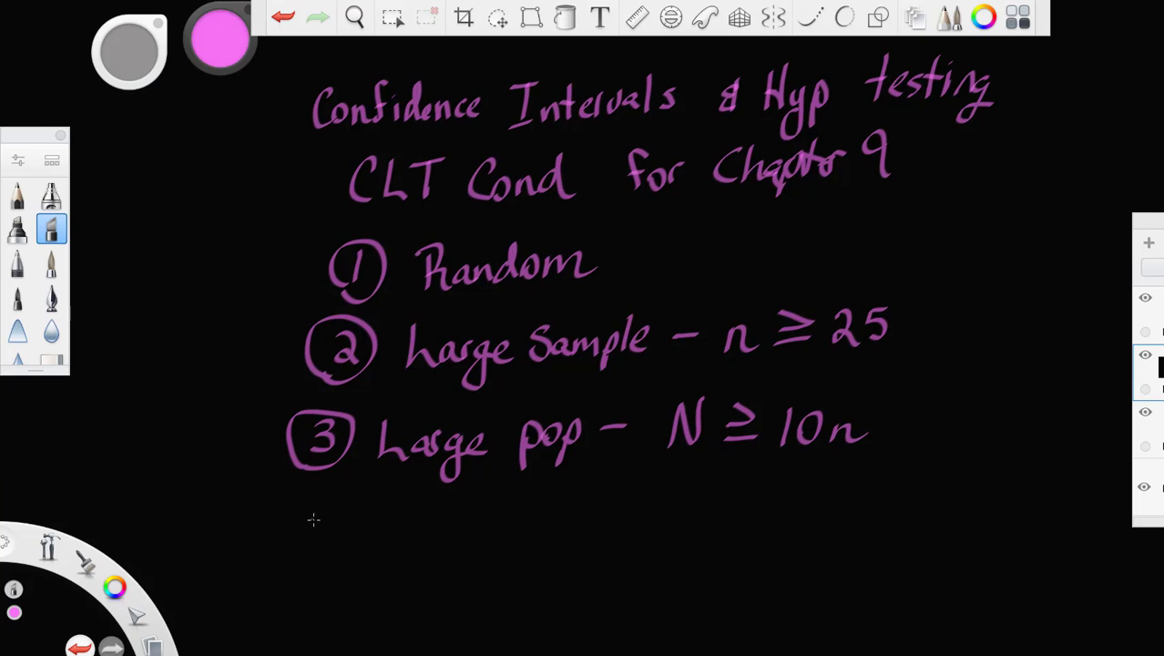
# In yellow, write the Chapter 8 interval 'Ch 8) p̂ ± z·SE_est'
pyautogui.click(220, 41)
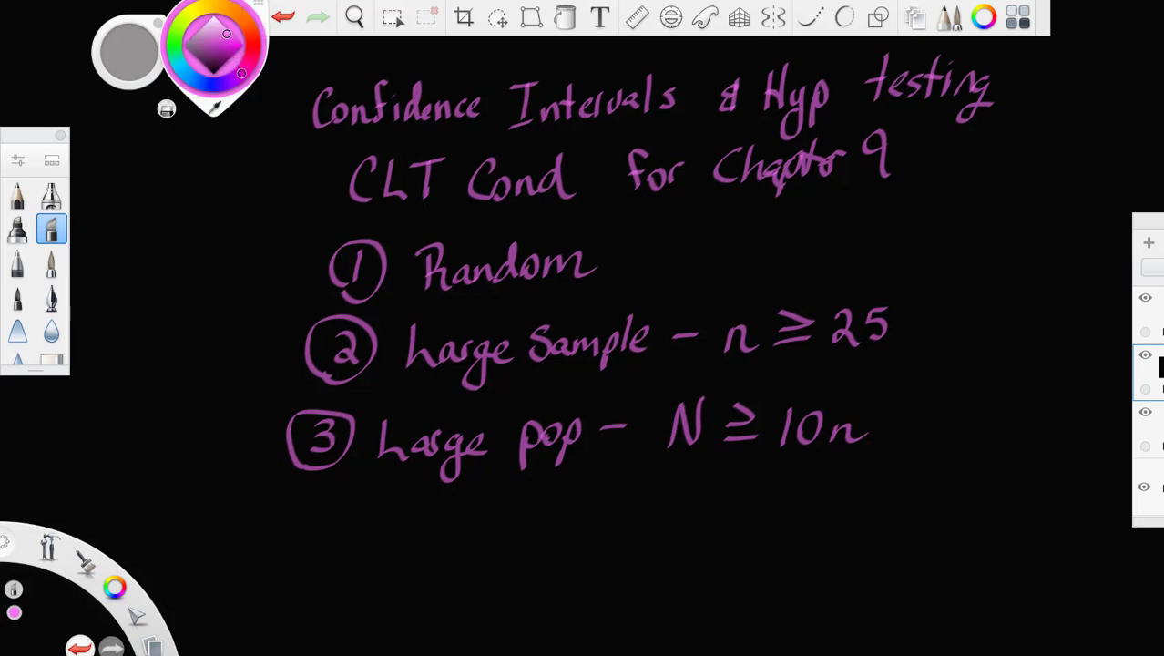
pyautogui.click(189, 13)
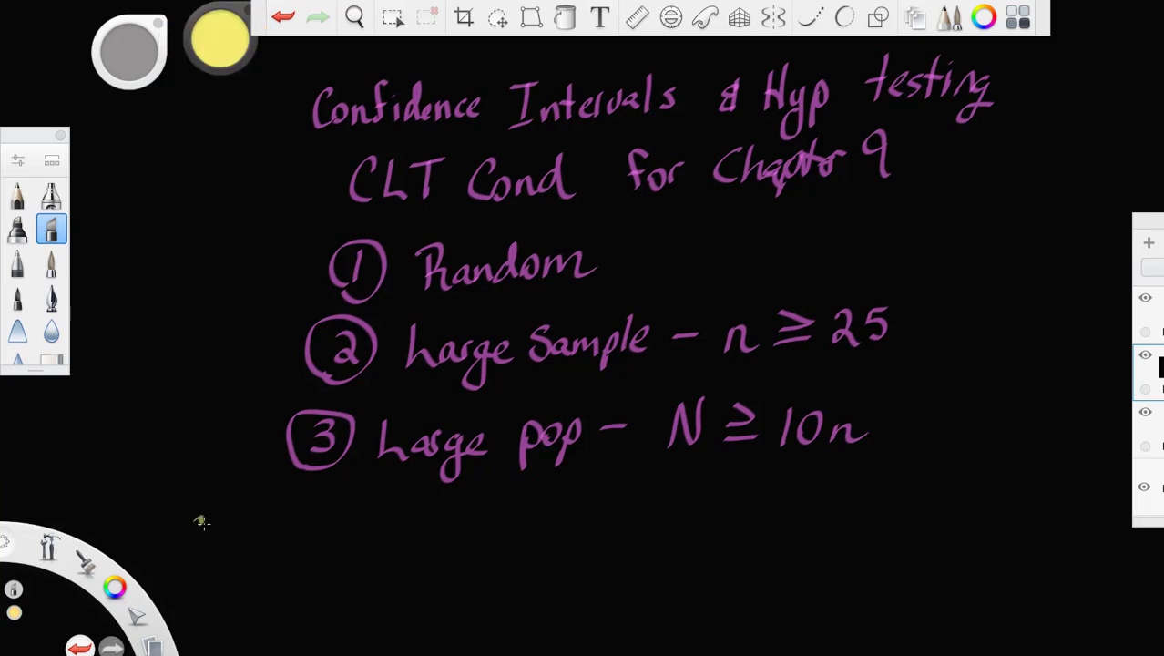
pyautogui.moveTo(206, 516)
pyautogui.mouseDown()
pyautogui.moveTo(255, 512)
pyautogui.moveTo(259, 550)
pyautogui.moveTo(295, 575)
pyautogui.moveTo(313, 528)
pyautogui.moveTo(345, 543)
pyautogui.mouseUp()
pyautogui.moveTo(333, 531)
pyautogui.mouseDown()
pyautogui.moveTo(357, 530)
pyautogui.moveTo(355, 550)
pyautogui.moveTo(421, 552)
pyautogui.moveTo(459, 550)
pyautogui.moveTo(458, 534)
pyautogui.mouseUp()
pyautogui.moveTo(444, 525)
pyautogui.mouseDown()
pyautogui.moveTo(463, 520)
pyautogui.moveTo(469, 561)
pyautogui.moveTo(480, 551)
pyautogui.mouseUp()
pyautogui.moveTo(487, 548)
pyautogui.mouseDown()
pyautogui.moveTo(472, 564)
pyautogui.moveTo(490, 562)
pyautogui.mouseUp()
pyautogui.moveTo(481, 549); pyautogui.dragTo(506, 544)
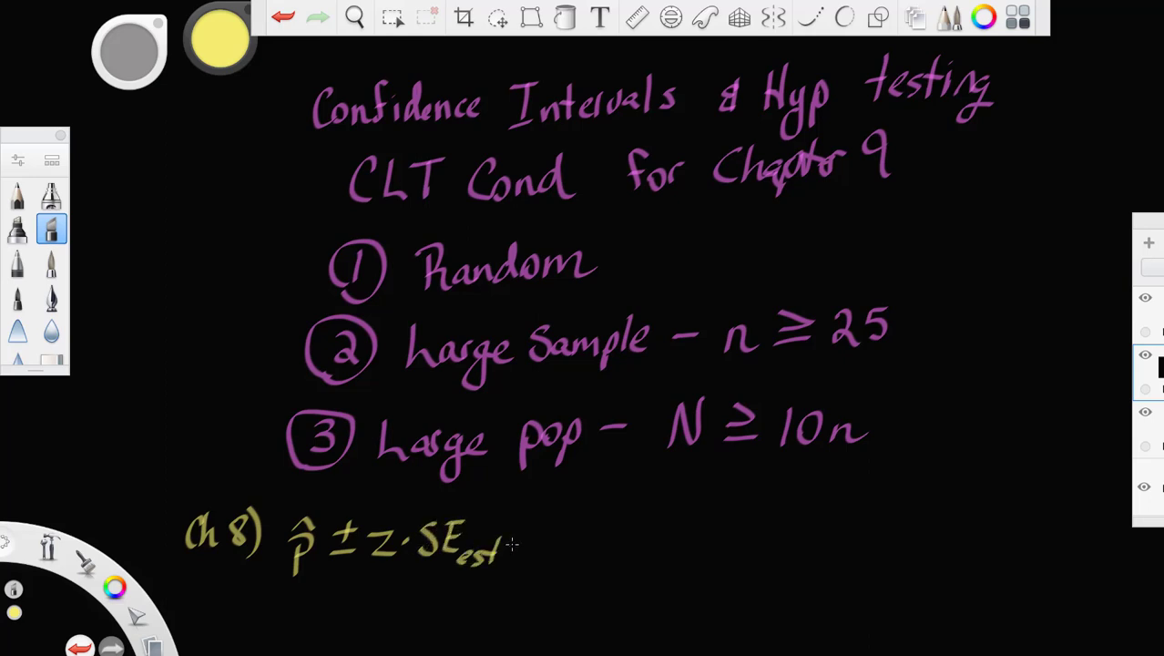
# Switch to blue and begin 'Ch 9) x̄ ±' beside it
pyautogui.click(218, 41)
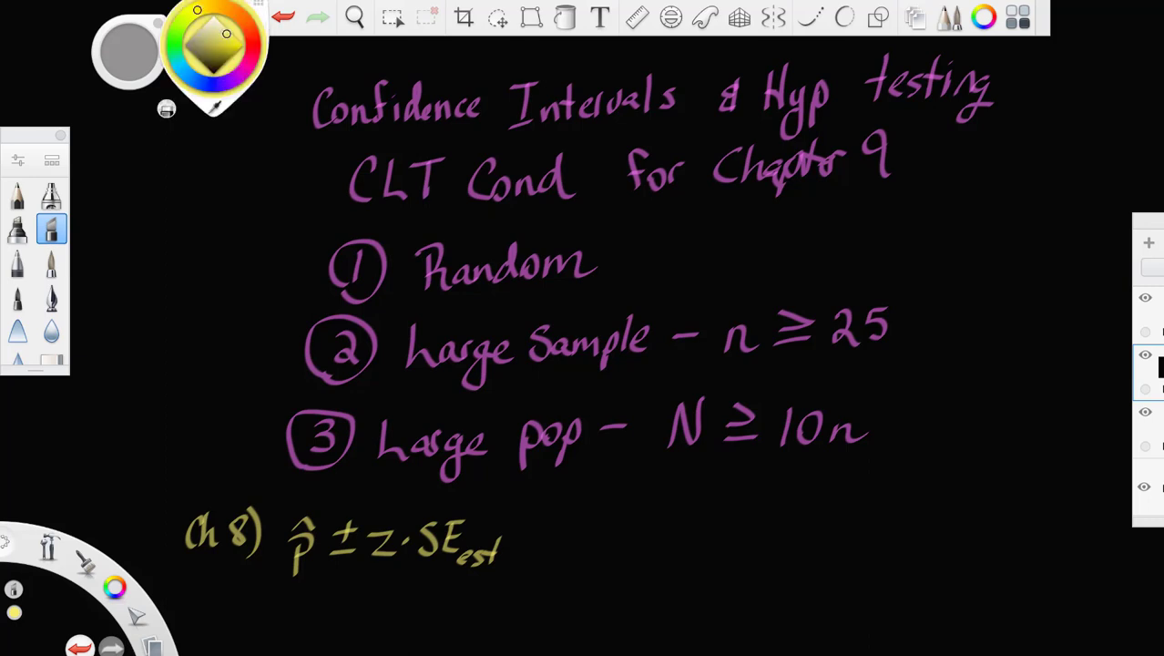
pyautogui.moveTo(227, 34); pyautogui.dragTo(212, 84)
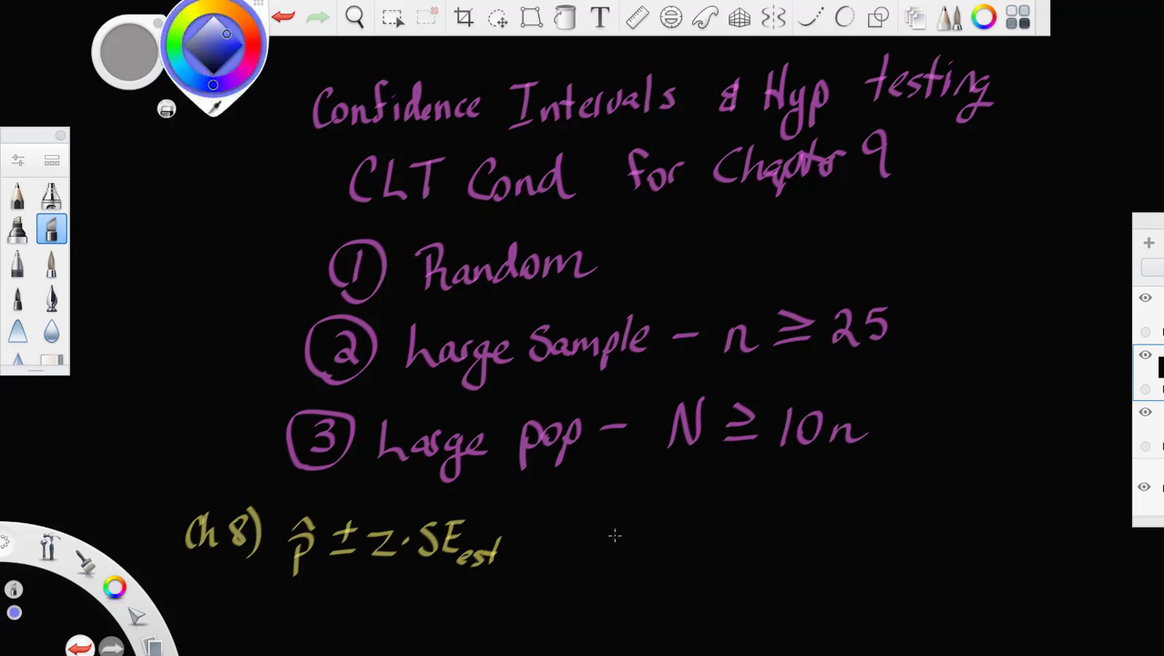
pyautogui.moveTo(583, 531)
pyautogui.mouseDown()
pyautogui.moveTo(581, 563)
pyautogui.moveTo(607, 557)
pyautogui.moveTo(634, 529)
pyautogui.moveTo(639, 559)
pyautogui.mouseUp()
pyautogui.moveTo(649, 516)
pyautogui.mouseDown()
pyautogui.moveTo(648, 559)
pyautogui.moveTo(699, 542)
pyautogui.moveTo(712, 553)
pyautogui.moveTo(692, 555)
pyautogui.moveTo(723, 522)
pyautogui.moveTo(752, 533)
pyautogui.moveTo(742, 543)
pyautogui.moveTo(753, 547)
pyautogui.mouseUp()
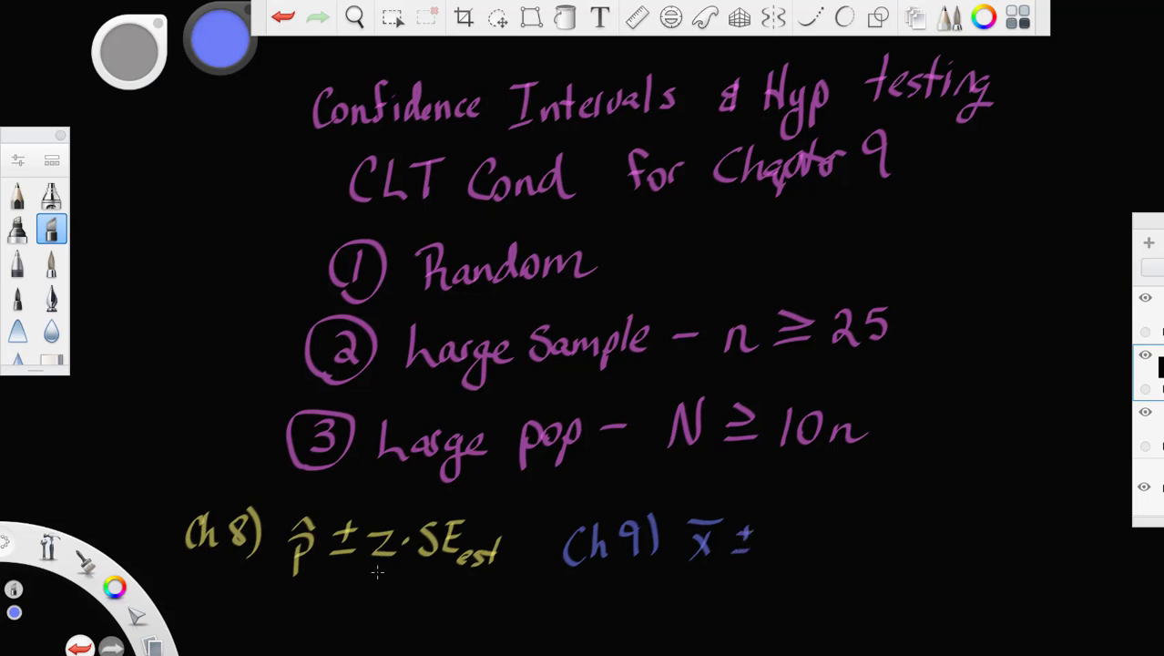
# Finish the blue formula as x̄ ± t·SE_est, underline the t, and circle 'n ≥ 25'
pyautogui.moveTo(778, 516)
pyautogui.mouseDown()
pyautogui.moveTo(789, 556)
pyautogui.moveTo(789, 533)
pyautogui.moveTo(876, 549)
pyautogui.moveTo(871, 533)
pyautogui.mouseUp()
pyautogui.click(810, 544)
pyautogui.moveTo(860, 517)
pyautogui.mouseDown()
pyautogui.moveTo(876, 515)
pyautogui.moveTo(901, 561)
pyautogui.mouseUp()
pyautogui.moveTo(921, 525)
pyautogui.mouseDown()
pyautogui.moveTo(918, 561)
pyautogui.moveTo(929, 541)
pyautogui.mouseUp()
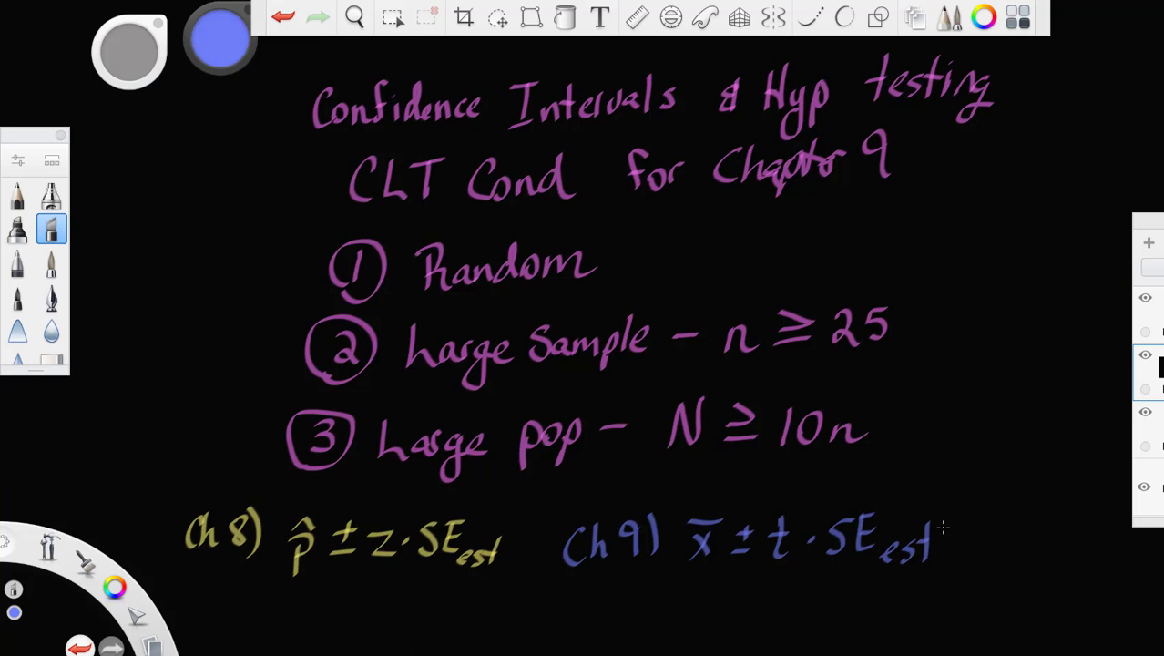
pyautogui.moveTo(765, 571); pyautogui.dragTo(802, 568)
pyautogui.moveTo(708, 363); pyautogui.dragTo(712, 355)
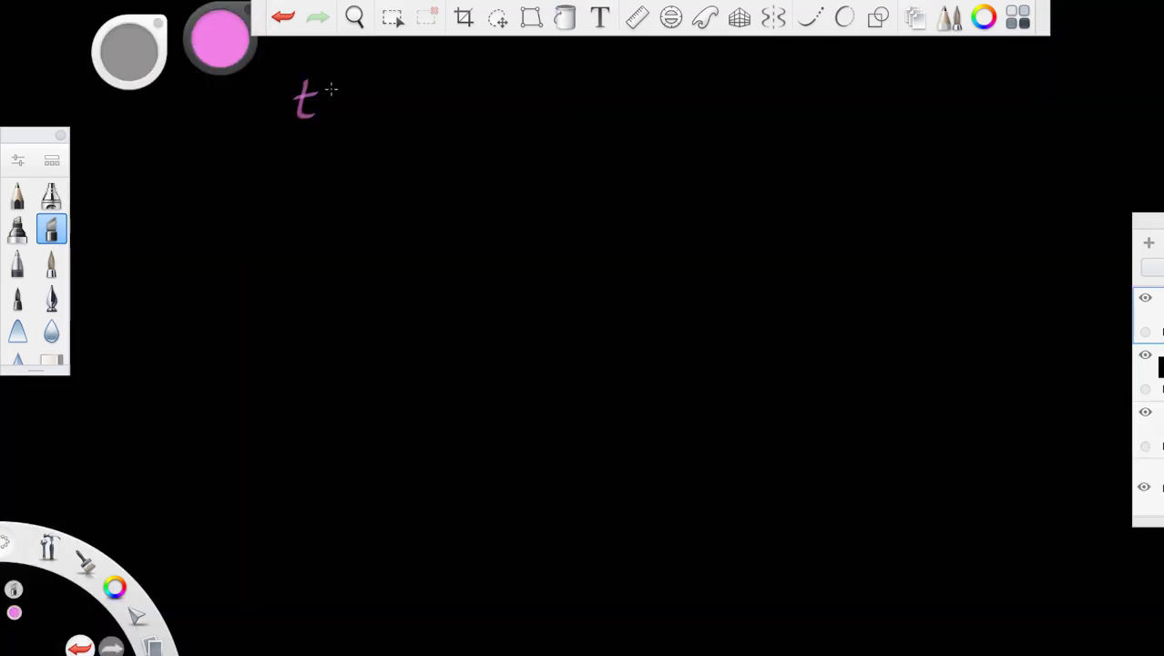
# Write 't → Depends on CI % & DF' on the first line
pyautogui.moveTo(347, 104)
pyautogui.mouseDown()
pyautogui.moveTo(384, 99)
pyautogui.moveTo(373, 94)
pyautogui.moveTo(410, 123)
pyautogui.moveTo(533, 93)
pyautogui.moveTo(530, 116)
pyautogui.mouseUp()
pyautogui.moveTo(599, 96); pyautogui.dragTo(630, 114)
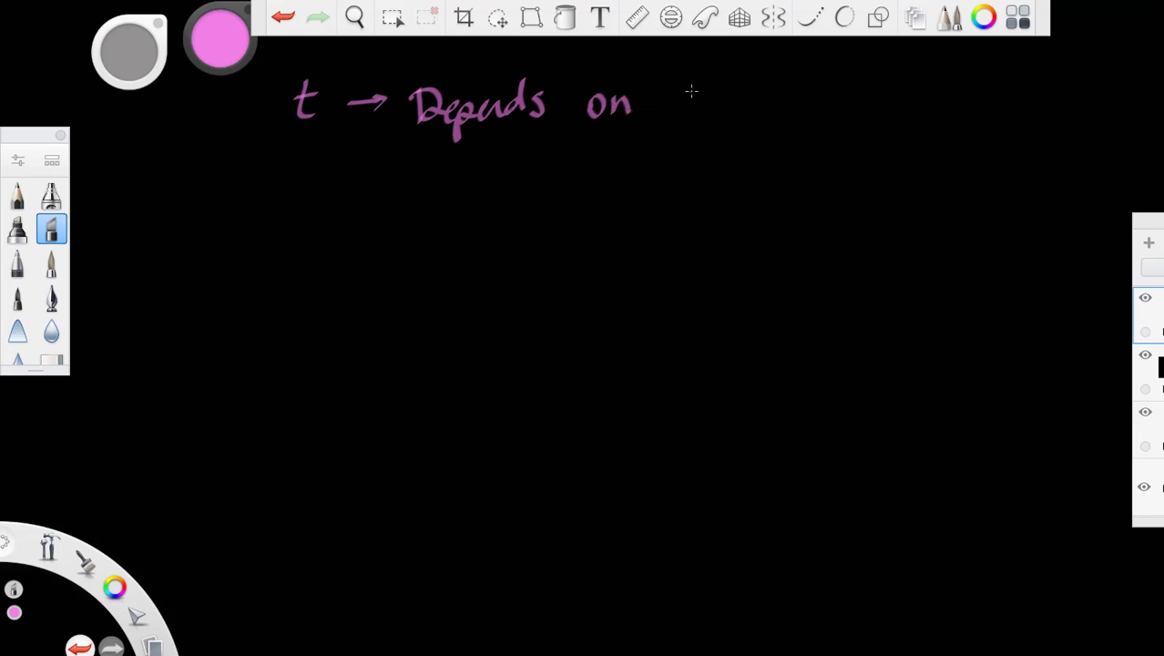
pyautogui.moveTo(691, 89)
pyautogui.mouseDown()
pyautogui.moveTo(692, 115)
pyautogui.moveTo(703, 113)
pyautogui.moveTo(722, 82)
pyautogui.moveTo(726, 112)
pyautogui.mouseUp()
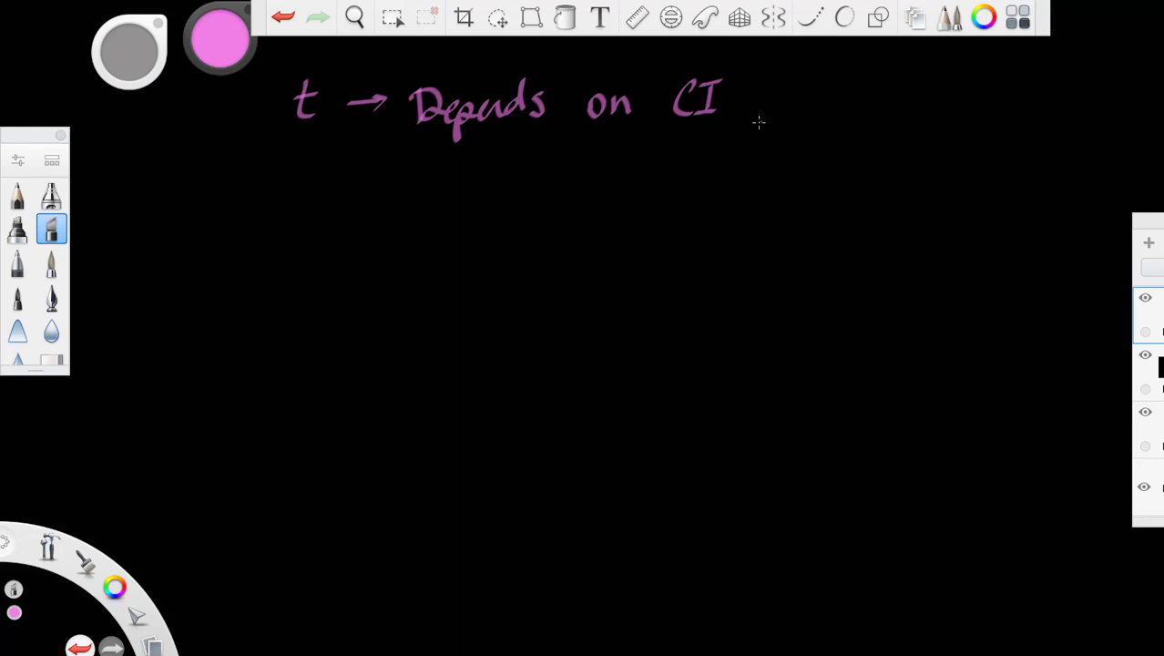
pyautogui.moveTo(752, 91)
pyautogui.mouseDown()
pyautogui.moveTo(763, 76)
pyautogui.moveTo(752, 119)
pyautogui.mouseUp()
pyautogui.moveTo(763, 103); pyautogui.dragTo(819, 124)
pyautogui.moveTo(860, 80)
pyautogui.mouseDown()
pyautogui.moveTo(859, 120)
pyautogui.moveTo(892, 117)
pyautogui.mouseUp()
pyautogui.moveTo(901, 82)
pyautogui.mouseDown()
pyautogui.moveTo(921, 79)
pyautogui.moveTo(929, 92)
pyautogui.mouseUp()
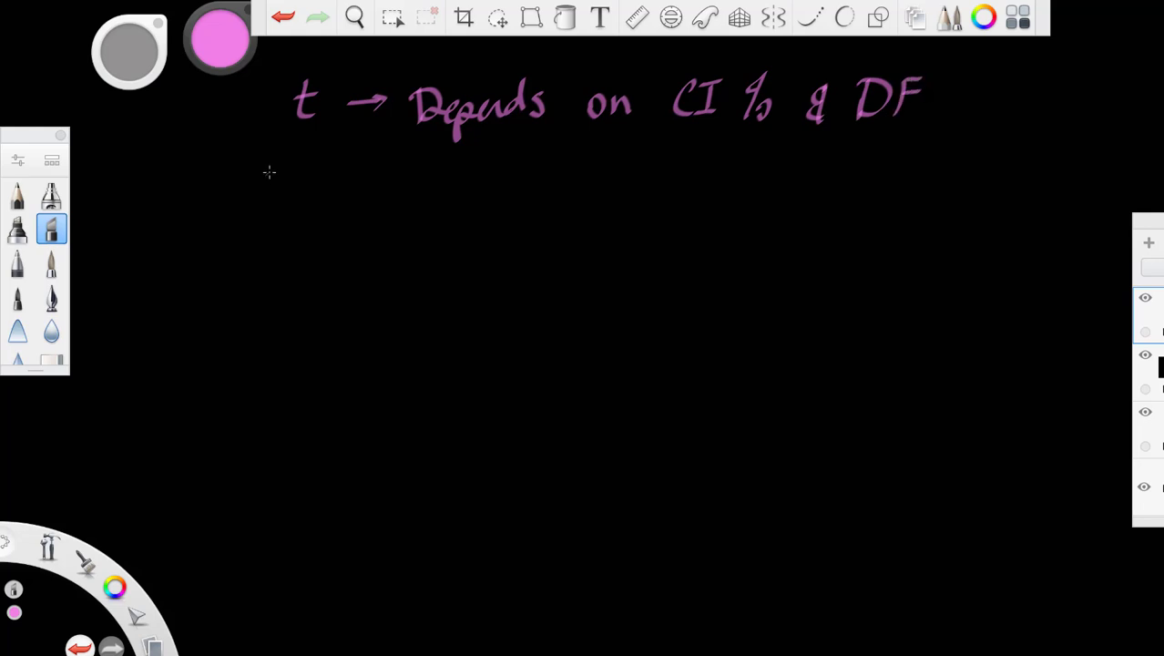
# Begin the definition on a new line: 'DF = The # of ways our samples'
pyautogui.moveTo(269, 169)
pyautogui.mouseDown()
pyautogui.moveTo(264, 212)
pyautogui.moveTo(295, 207)
pyautogui.moveTo(319, 163)
pyautogui.moveTo(315, 184)
pyautogui.moveTo(354, 191)
pyautogui.moveTo(401, 167)
pyautogui.moveTo(377, 208)
pyautogui.mouseUp()
pyautogui.moveTo(397, 168)
pyautogui.mouseDown()
pyautogui.moveTo(412, 202)
pyautogui.moveTo(480, 190)
pyautogui.moveTo(492, 172)
pyautogui.moveTo(479, 197)
pyautogui.mouseUp()
pyautogui.moveTo(461, 187); pyautogui.dragTo(535, 183)
pyautogui.moveTo(543, 158)
pyautogui.mouseDown()
pyautogui.moveTo(533, 195)
pyautogui.moveTo(550, 180)
pyautogui.mouseUp()
pyautogui.moveTo(560, 173)
pyautogui.mouseDown()
pyautogui.moveTo(610, 181)
pyautogui.moveTo(603, 215)
pyautogui.mouseUp()
pyautogui.moveTo(625, 182); pyautogui.dragTo(628, 191)
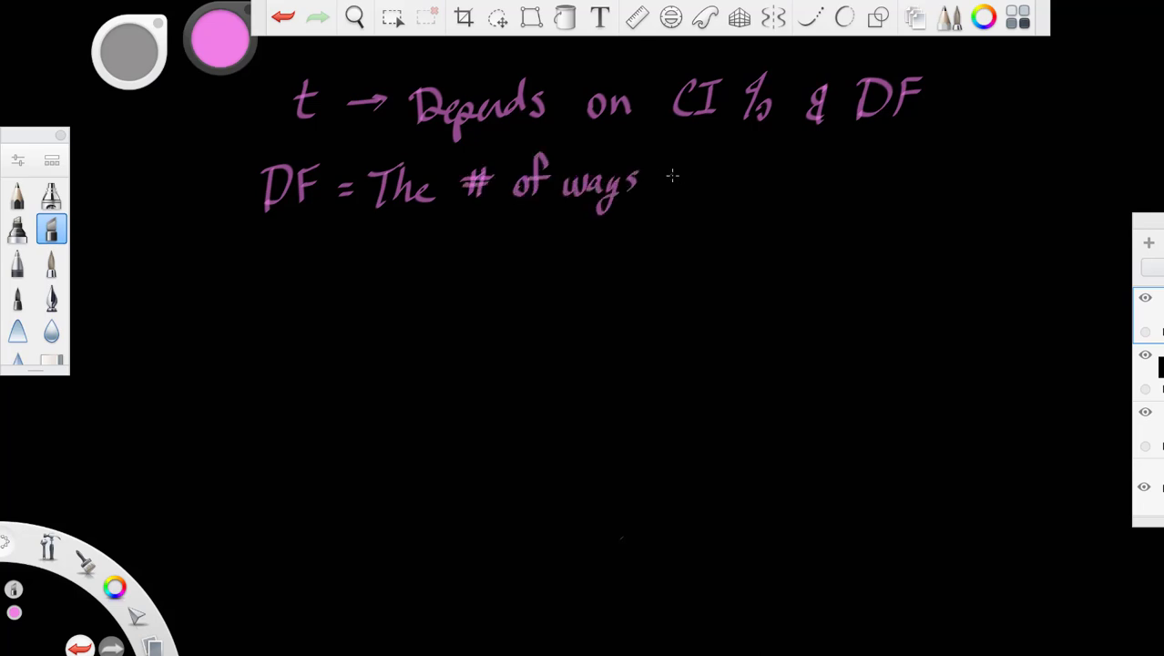
pyautogui.moveTo(678, 177)
pyautogui.mouseDown()
pyautogui.moveTo(670, 184)
pyautogui.moveTo(687, 189)
pyautogui.moveTo(674, 187)
pyautogui.moveTo(706, 170)
pyautogui.moveTo(758, 187)
pyautogui.moveTo(843, 182)
pyautogui.moveTo(825, 202)
pyautogui.mouseUp()
pyautogui.moveTo(858, 146); pyautogui.dragTo(859, 180)
pyautogui.moveTo(889, 159); pyautogui.dragTo(871, 166)
# Finish the definition with 'are independent from each other' and begin a 'DF =' line
pyautogui.moveTo(380, 253)
pyautogui.mouseDown()
pyautogui.moveTo(368, 247)
pyautogui.moveTo(387, 266)
pyautogui.moveTo(411, 247)
pyautogui.moveTo(424, 262)
pyautogui.moveTo(490, 264)
pyautogui.mouseUp()
pyautogui.moveTo(502, 251)
pyautogui.mouseDown()
pyautogui.moveTo(506, 235)
pyautogui.moveTo(529, 279)
pyautogui.mouseUp()
pyautogui.moveTo(531, 245)
pyautogui.mouseDown()
pyautogui.moveTo(579, 257)
pyautogui.moveTo(592, 233)
pyautogui.mouseUp()
pyautogui.moveTo(590, 251); pyautogui.dragTo(626, 255)
pyautogui.moveTo(617, 226); pyautogui.dragTo(619, 255)
pyautogui.moveTo(677, 210)
pyautogui.mouseDown()
pyautogui.moveTo(668, 255)
pyautogui.moveTo(696, 233)
pyautogui.mouseUp()
pyautogui.moveTo(685, 251)
pyautogui.mouseDown()
pyautogui.moveTo(697, 229)
pyautogui.moveTo(745, 246)
pyautogui.moveTo(810, 244)
pyautogui.moveTo(857, 240)
pyautogui.moveTo(886, 219)
pyautogui.moveTo(898, 239)
pyautogui.mouseUp()
pyautogui.moveTo(885, 219)
pyautogui.mouseDown()
pyautogui.moveTo(915, 214)
pyautogui.moveTo(933, 235)
pyautogui.mouseUp()
pyautogui.moveTo(938, 226); pyautogui.dragTo(951, 223)
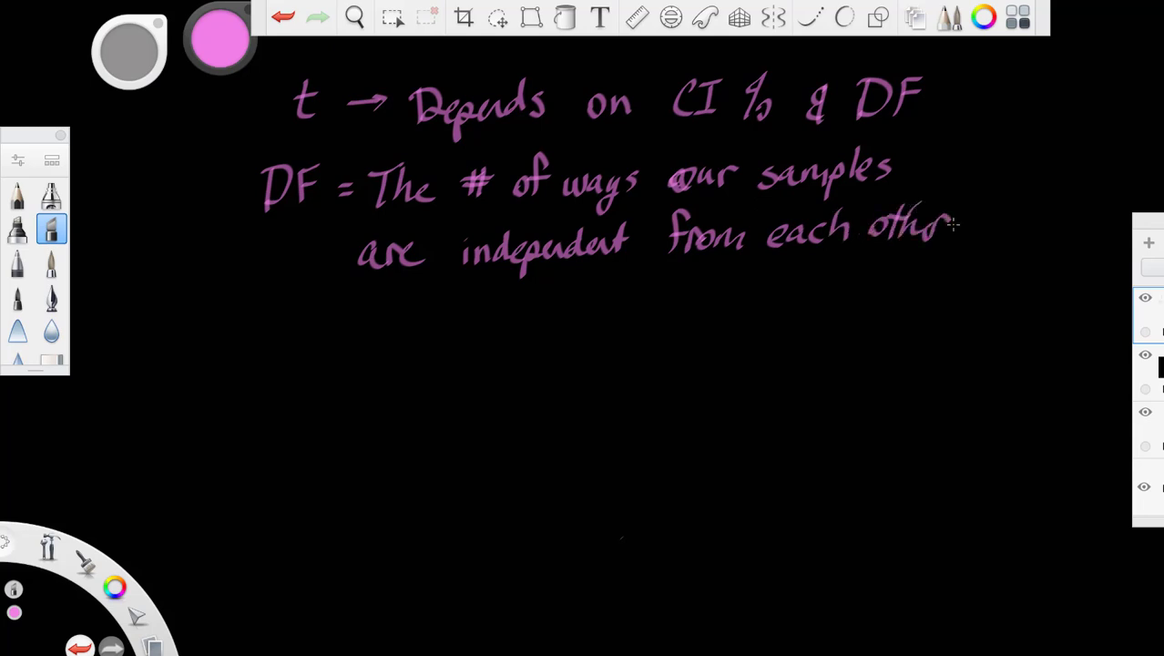
pyautogui.moveTo(259, 315)
pyautogui.mouseDown()
pyautogui.moveTo(261, 366)
pyautogui.moveTo(325, 319)
pyautogui.moveTo(328, 339)
pyautogui.moveTo(360, 344)
pyautogui.mouseUp()
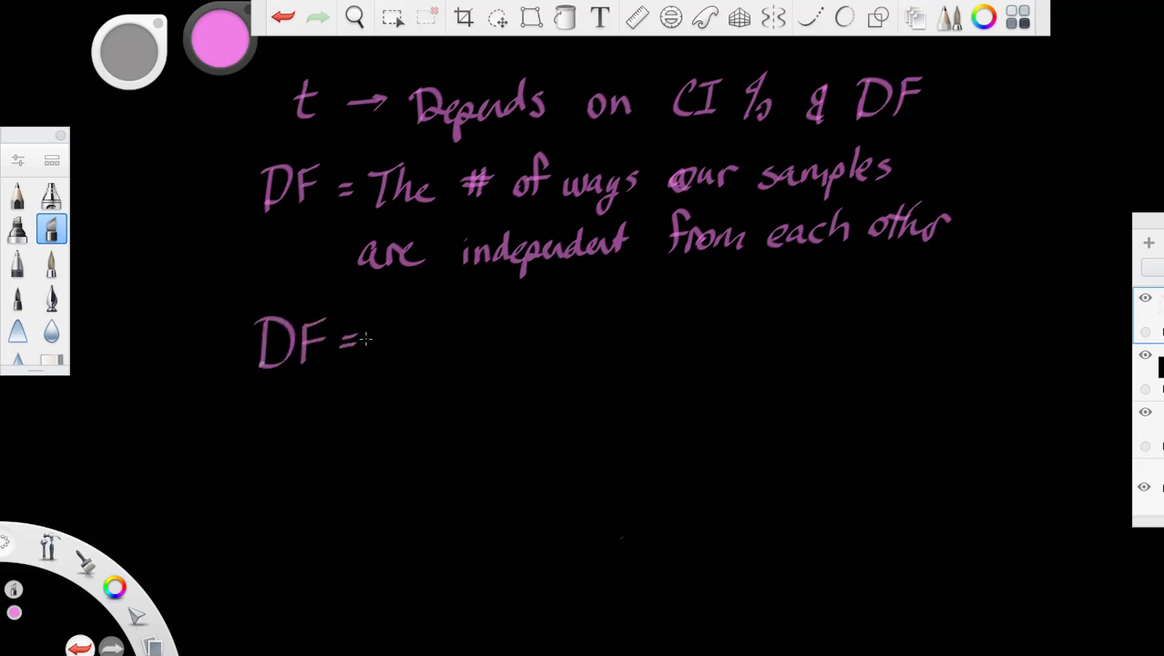
# Double-underline 'independent' and write 'DF = 25 − 1 = 24'
pyautogui.moveTo(437, 278); pyautogui.dragTo(641, 268)
pyautogui.moveTo(436, 276); pyautogui.dragTo(644, 268)
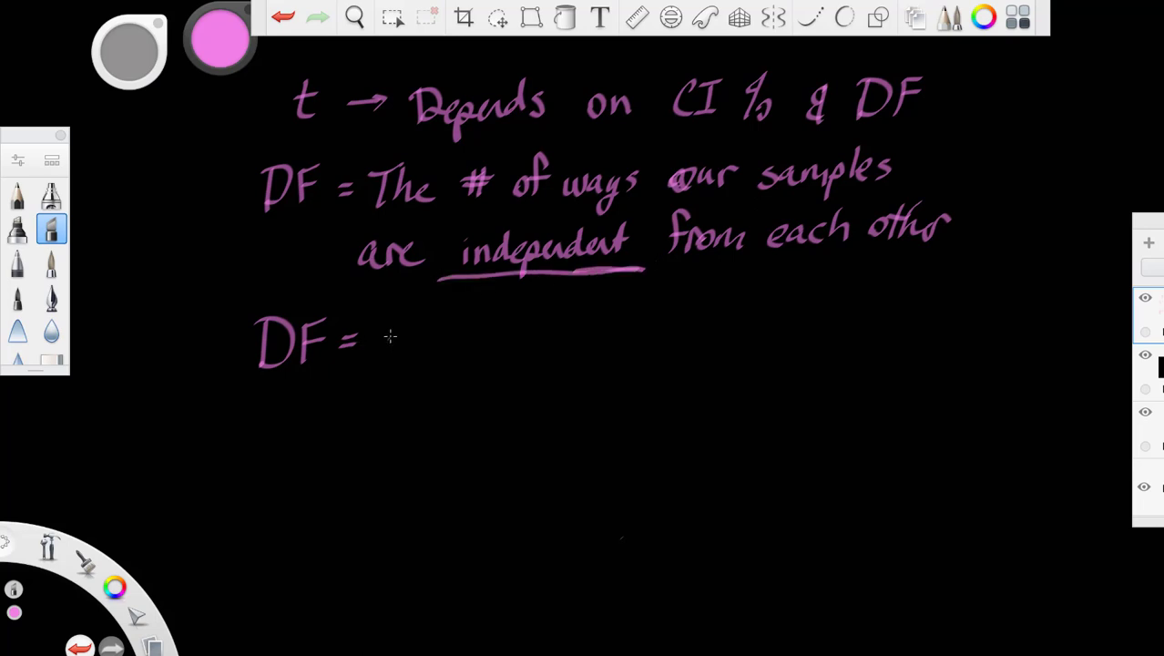
pyautogui.moveTo(384, 328)
pyautogui.mouseDown()
pyautogui.moveTo(409, 359)
pyautogui.moveTo(437, 325)
pyautogui.moveTo(410, 356)
pyautogui.mouseUp()
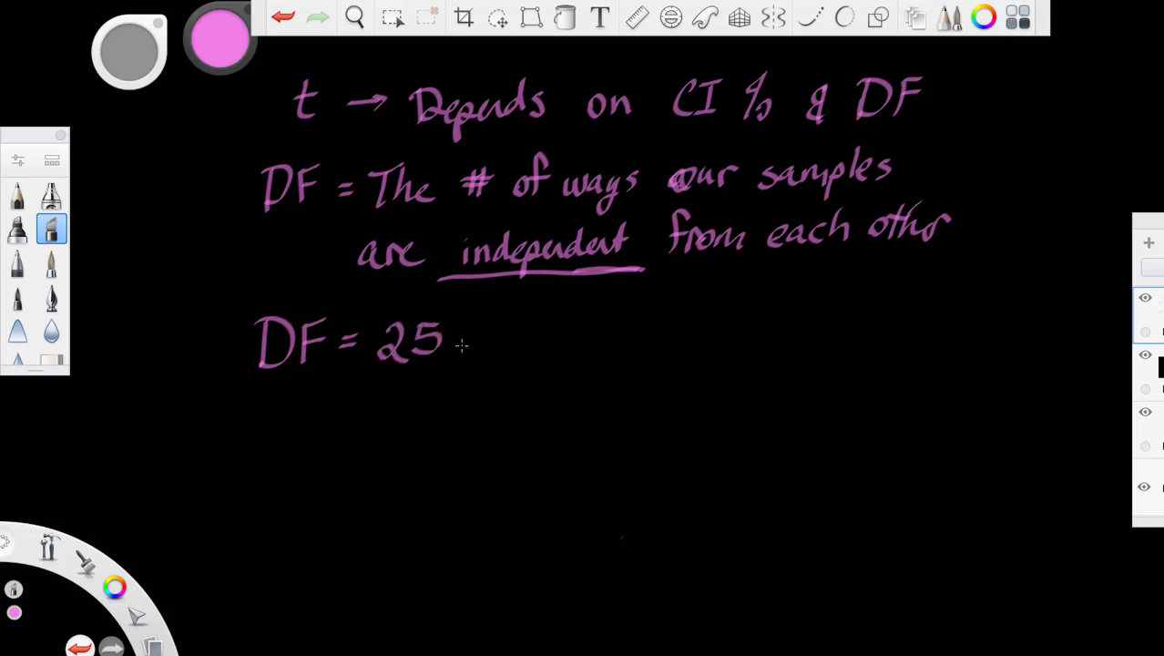
pyautogui.moveTo(433, 282)
pyautogui.mouseDown()
pyautogui.moveTo(605, 276)
pyautogui.moveTo(581, 278)
pyautogui.mouseUp()
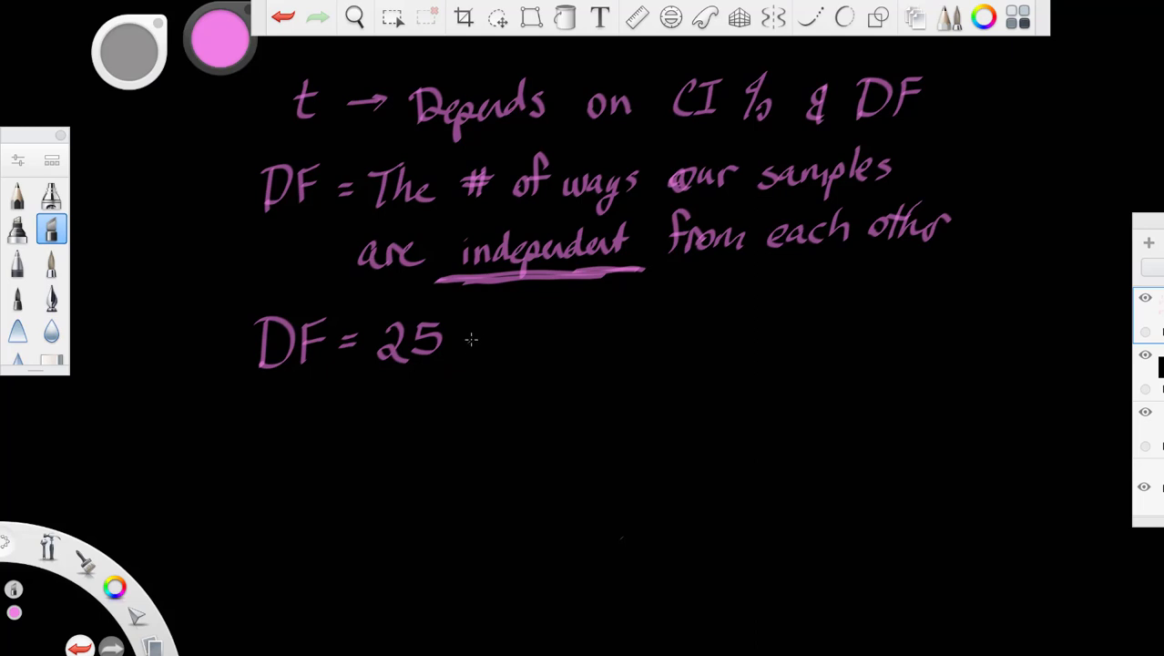
pyautogui.moveTo(458, 340)
pyautogui.mouseDown()
pyautogui.moveTo(490, 350)
pyautogui.moveTo(537, 335)
pyautogui.moveTo(523, 345)
pyautogui.moveTo(550, 345)
pyautogui.moveTo(564, 331)
pyautogui.moveTo(611, 342)
pyautogui.mouseUp()
pyautogui.moveTo(609, 324); pyautogui.dragTo(604, 360)
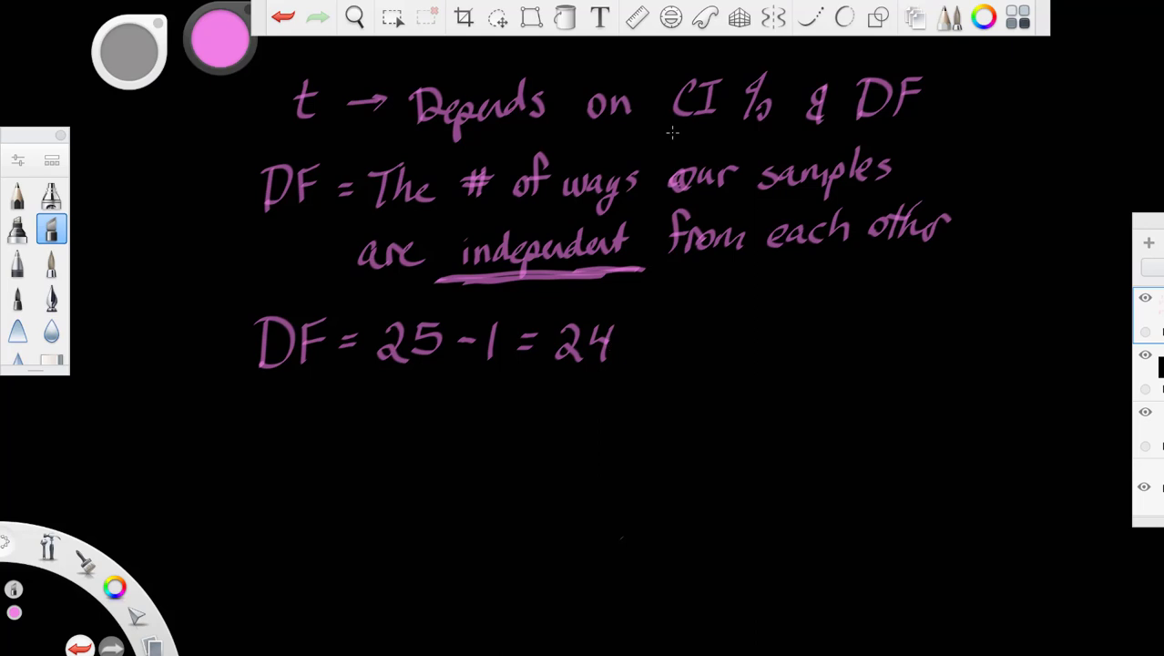
# Delete the top notes layer and write 'Ex) We get a sample of 31 people'
pyautogui.click(1153, 317)
pyautogui.click(1154, 319)
pyautogui.moveTo(251, 105)
pyautogui.mouseDown()
pyautogui.moveTo(246, 142)
pyautogui.moveTo(270, 144)
pyautogui.mouseUp()
pyautogui.moveTo(270, 117)
pyautogui.mouseDown()
pyautogui.moveTo(257, 144)
pyautogui.moveTo(283, 146)
pyautogui.mouseUp()
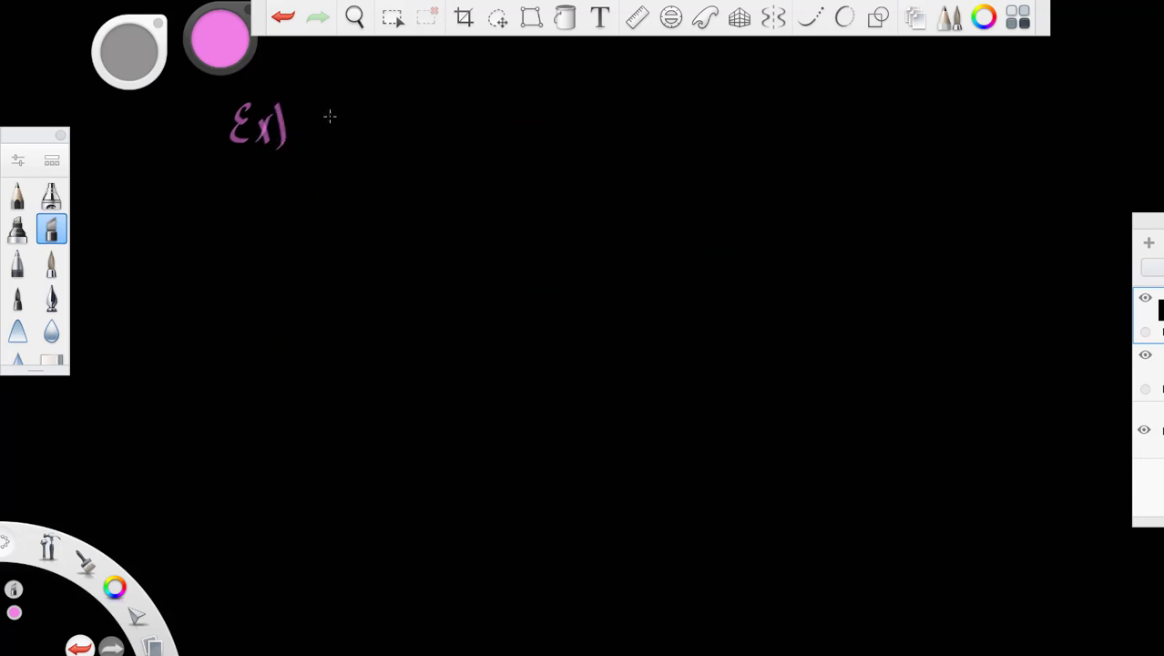
pyautogui.moveTo(326, 116)
pyautogui.mouseDown()
pyautogui.moveTo(363, 117)
pyautogui.moveTo(371, 138)
pyautogui.moveTo(406, 133)
pyautogui.moveTo(401, 169)
pyautogui.moveTo(441, 146)
pyautogui.mouseUp()
pyautogui.moveTo(448, 109)
pyautogui.mouseDown()
pyautogui.moveTo(452, 144)
pyautogui.moveTo(455, 124)
pyautogui.mouseUp()
pyautogui.moveTo(499, 128)
pyautogui.mouseDown()
pyautogui.moveTo(491, 140)
pyautogui.moveTo(502, 148)
pyautogui.moveTo(580, 145)
pyautogui.moveTo(628, 127)
pyautogui.moveTo(653, 136)
pyautogui.moveTo(643, 146)
pyautogui.mouseUp()
pyautogui.moveTo(701, 129); pyautogui.dragTo(697, 127)
pyautogui.moveTo(712, 116)
pyautogui.mouseDown()
pyautogui.moveTo(701, 146)
pyautogui.moveTo(719, 104)
pyautogui.mouseUp()
pyautogui.moveTo(705, 125); pyautogui.dragTo(761, 145)
pyautogui.moveTo(802, 113)
pyautogui.mouseDown()
pyautogui.moveTo(796, 147)
pyautogui.moveTo(830, 164)
pyautogui.moveTo(867, 133)
pyautogui.moveTo(874, 158)
pyautogui.mouseUp()
pyautogui.moveTo(909, 104)
pyautogui.mouseDown()
pyautogui.moveTo(901, 137)
pyautogui.moveTo(928, 124)
pyautogui.mouseUp()
# Write '& Find x̄ = 98.4°F w/ s = .3°F' on the second line
pyautogui.moveTo(302, 194); pyautogui.dragTo(301, 222)
pyautogui.moveTo(372, 180); pyautogui.dragTo(366, 224)
pyautogui.moveTo(362, 182)
pyautogui.mouseDown()
pyautogui.moveTo(381, 175)
pyautogui.moveTo(383, 200)
pyautogui.mouseUp()
pyautogui.moveTo(391, 194)
pyautogui.mouseDown()
pyautogui.moveTo(395, 217)
pyautogui.moveTo(413, 214)
pyautogui.mouseUp()
pyautogui.moveTo(433, 202); pyautogui.dragTo(437, 215)
pyautogui.moveTo(497, 191)
pyautogui.mouseDown()
pyautogui.moveTo(512, 221)
pyautogui.moveTo(497, 220)
pyautogui.mouseUp()
pyautogui.moveTo(491, 186)
pyautogui.mouseDown()
pyautogui.moveTo(519, 182)
pyautogui.moveTo(558, 206)
pyautogui.moveTo(587, 192)
pyautogui.moveTo(590, 216)
pyautogui.moveTo(667, 193)
pyautogui.moveTo(668, 214)
pyautogui.mouseUp()
pyautogui.moveTo(699, 178)
pyautogui.mouseDown()
pyautogui.moveTo(693, 215)
pyautogui.moveTo(719, 174)
pyautogui.mouseUp()
pyautogui.moveTo(698, 191)
pyautogui.mouseDown()
pyautogui.moveTo(799, 191)
pyautogui.moveTo(812, 169)
pyautogui.mouseUp()
pyautogui.moveTo(812, 169); pyautogui.dragTo(789, 209)
pyautogui.moveTo(854, 187)
pyautogui.mouseDown()
pyautogui.moveTo(840, 210)
pyautogui.moveTo(887, 193)
pyautogui.mouseUp()
pyautogui.moveTo(870, 203); pyautogui.dragTo(888, 201)
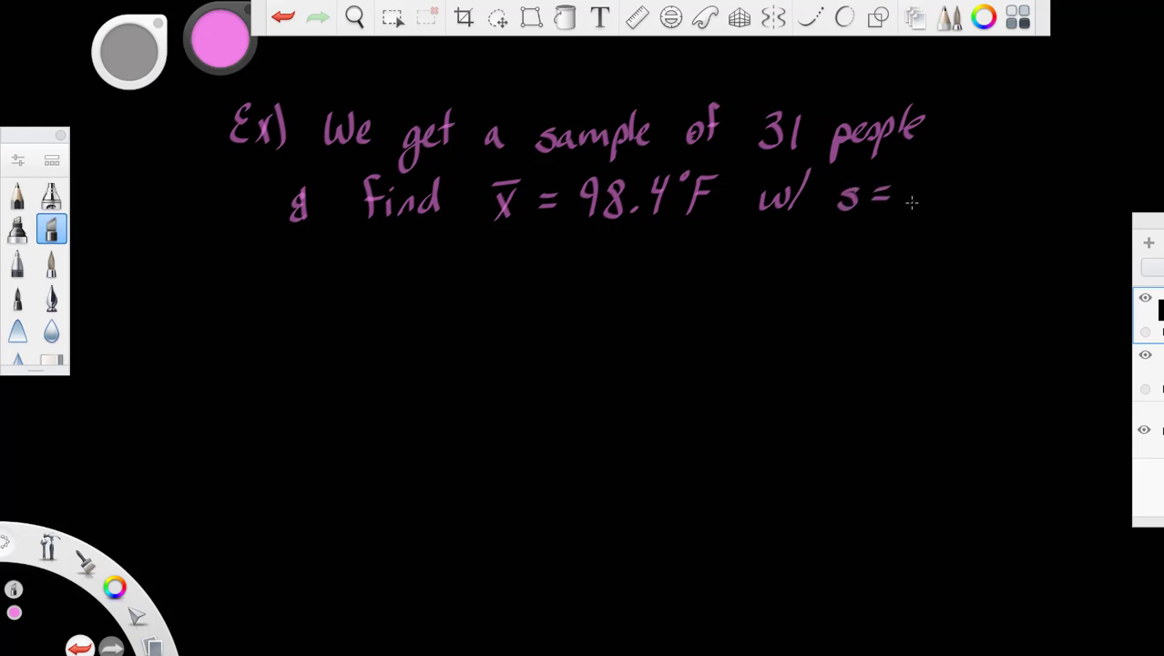
pyautogui.click(911, 200)
pyautogui.moveTo(929, 178)
pyautogui.mouseDown()
pyautogui.moveTo(942, 187)
pyautogui.moveTo(923, 206)
pyautogui.moveTo(952, 173)
pyautogui.moveTo(983, 167)
pyautogui.moveTo(981, 179)
pyautogui.mouseUp()
# Write 'Construct & interp 95% CI' on the third line
pyautogui.moveTo(288, 259)
pyautogui.mouseDown()
pyautogui.moveTo(291, 289)
pyautogui.moveTo(312, 278)
pyautogui.moveTo(355, 289)
pyautogui.mouseUp()
pyautogui.moveTo(346, 267)
pyautogui.mouseDown()
pyautogui.moveTo(381, 266)
pyautogui.moveTo(423, 288)
pyautogui.mouseUp()
pyautogui.moveTo(433, 249)
pyautogui.mouseDown()
pyautogui.moveTo(435, 287)
pyautogui.moveTo(446, 265)
pyautogui.moveTo(478, 286)
pyautogui.mouseUp()
pyautogui.moveTo(479, 286); pyautogui.dragTo(552, 288)
pyautogui.moveTo(557, 273); pyautogui.dragTo(585, 286)
pyautogui.moveTo(575, 266)
pyautogui.mouseDown()
pyautogui.moveTo(594, 264)
pyautogui.moveTo(619, 301)
pyautogui.moveTo(621, 279)
pyautogui.mouseUp()
pyautogui.moveTo(709, 242)
pyautogui.mouseDown()
pyautogui.moveTo(705, 284)
pyautogui.moveTo(719, 275)
pyautogui.mouseUp()
pyautogui.moveTo(726, 244)
pyautogui.mouseDown()
pyautogui.moveTo(745, 242)
pyautogui.moveTo(757, 264)
pyautogui.moveTo(749, 275)
pyautogui.mouseUp()
pyautogui.moveTo(763, 258)
pyautogui.mouseDown()
pyautogui.moveTo(772, 273)
pyautogui.moveTo(823, 267)
pyautogui.moveTo(865, 241)
pyautogui.mouseUp()
pyautogui.moveTo(848, 243)
pyautogui.mouseDown()
pyautogui.moveTo(847, 266)
pyautogui.moveTo(879, 263)
pyautogui.mouseUp()
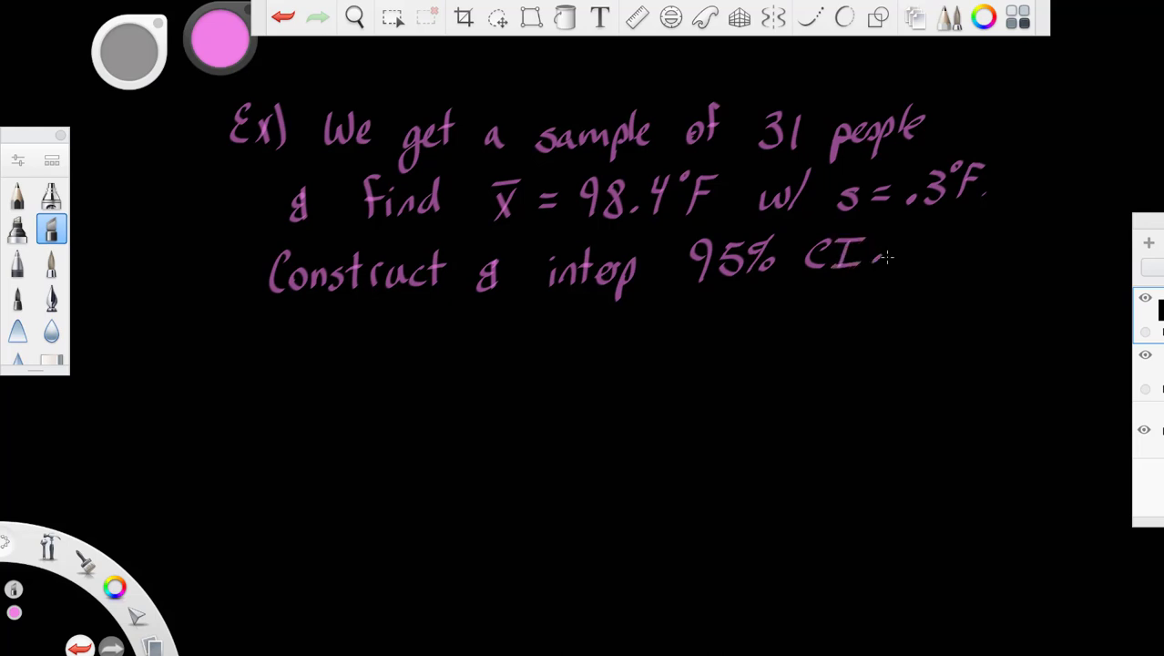
# Switch to StatCrunch and open Stat > T Stats > One Sample > With Summary
pyautogui.press('super+a')
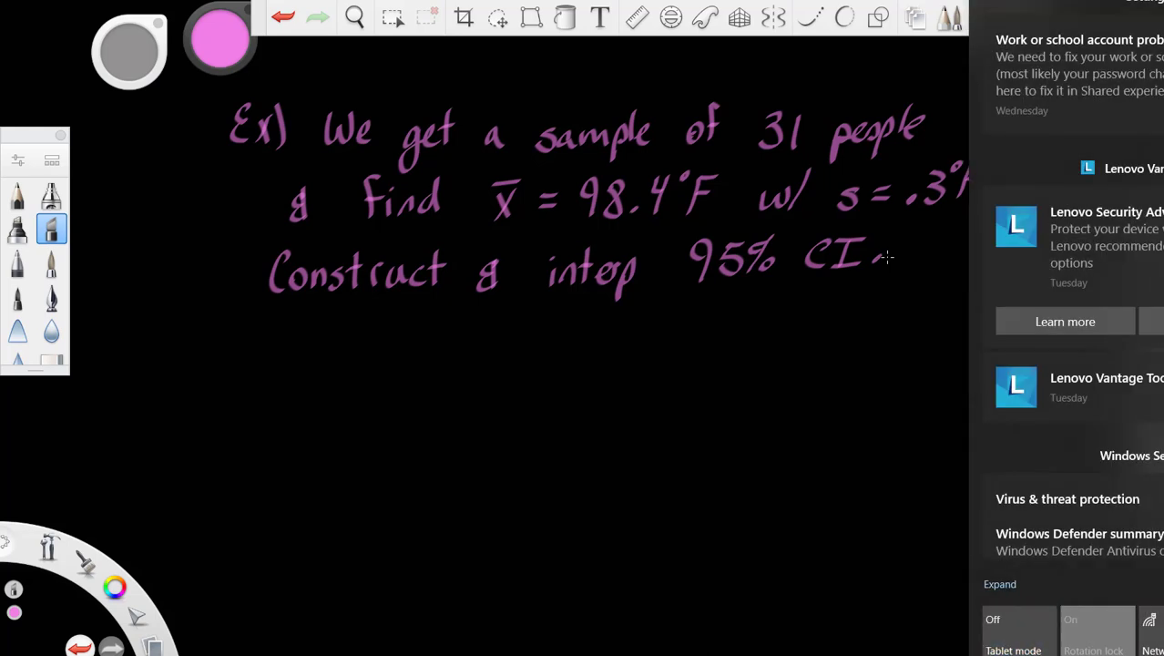
pyautogui.press('super+a')
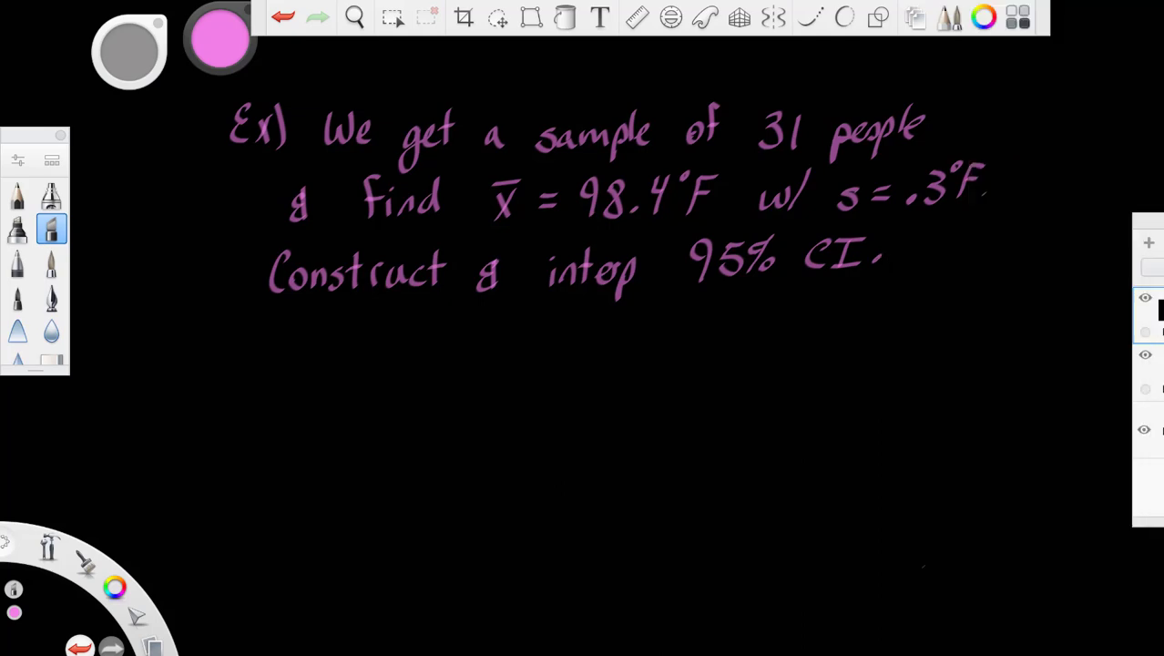
pyautogui.hotkey('alt', 'Tab')
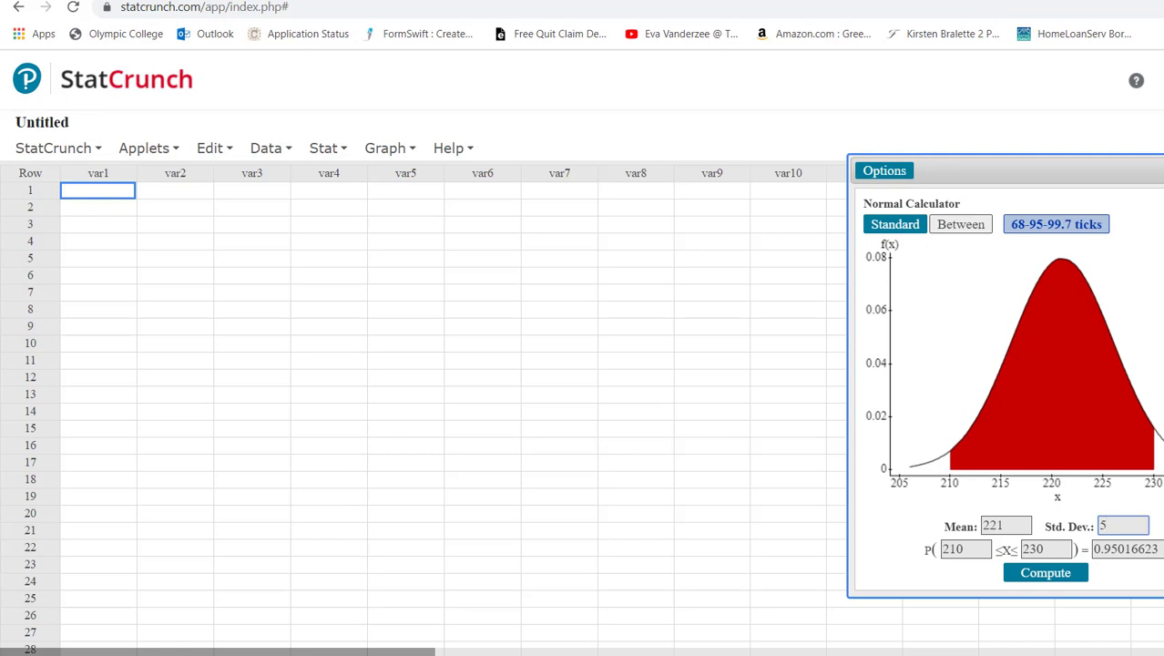
pyautogui.click(301, 135)
pyautogui.click(321, 148)
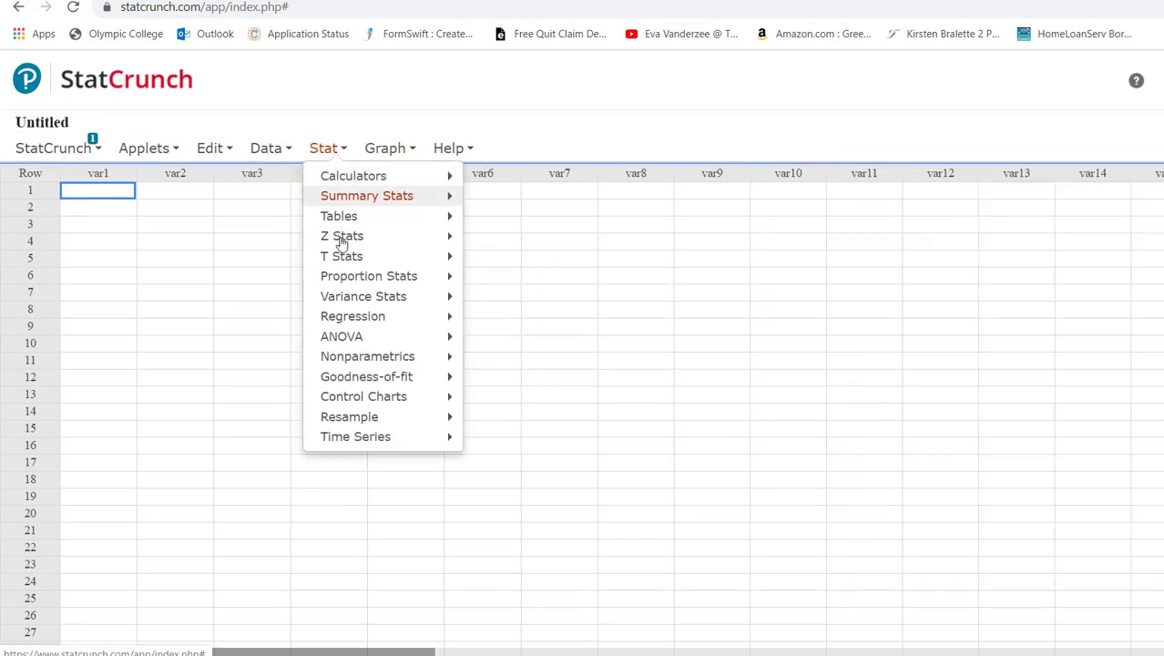
pyautogui.moveTo(343, 262)
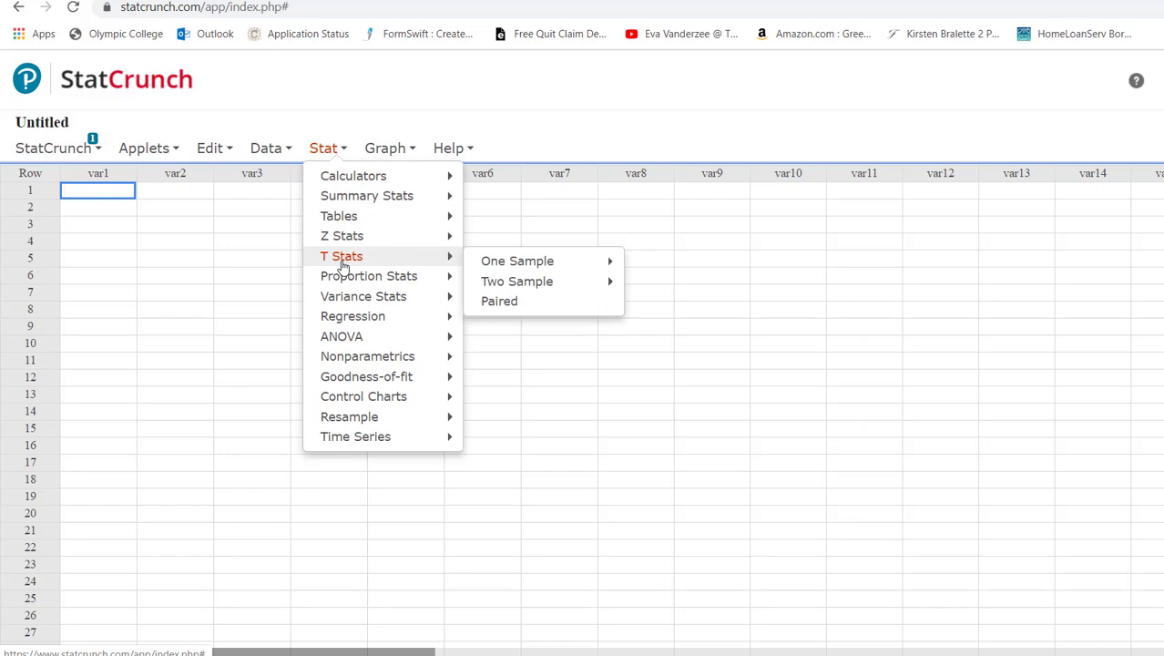
pyautogui.moveTo(502, 267)
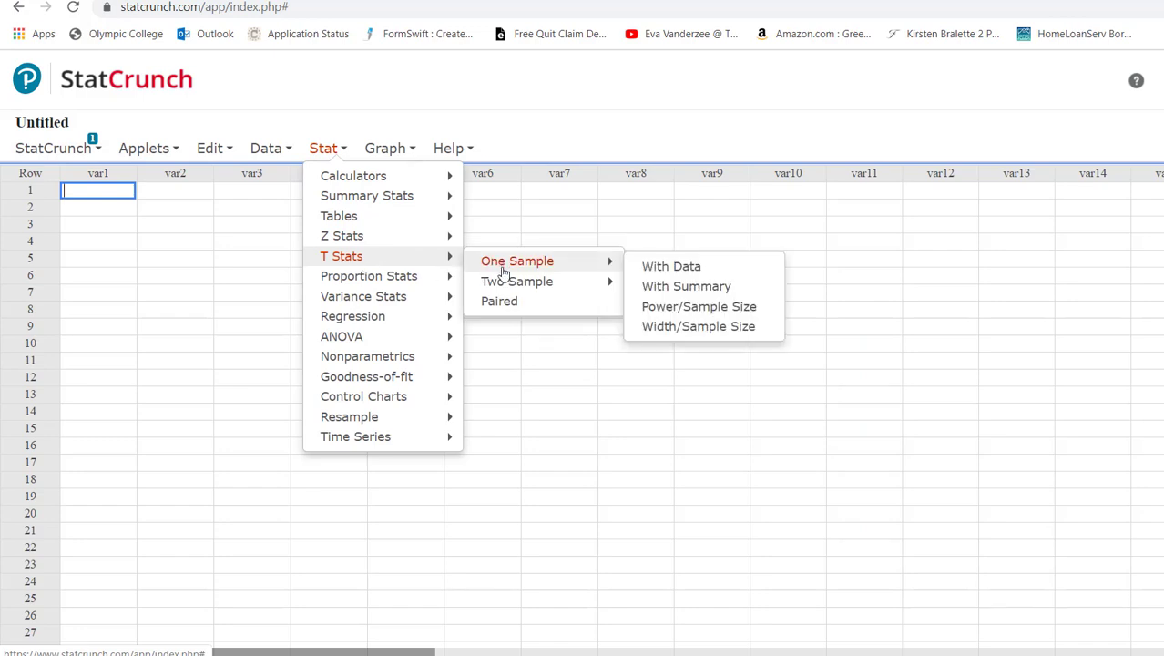
pyautogui.click(653, 287)
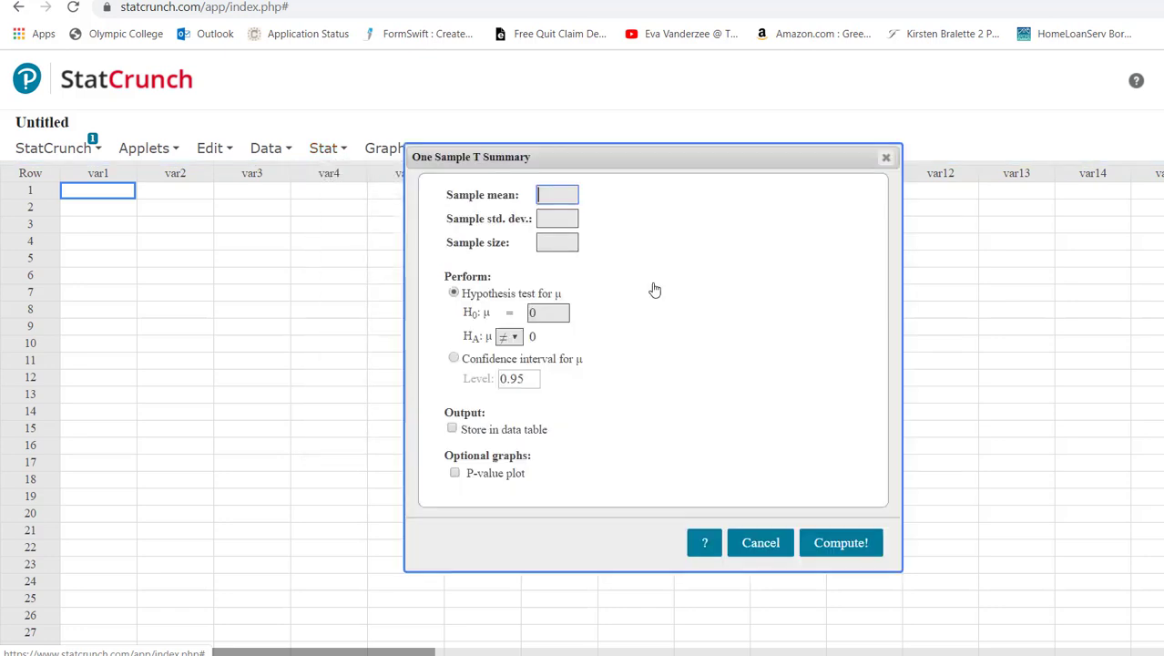
# Enter sample size 31, sample mean 98.4 and standard deviation 0.3
pyautogui.click(543, 240)
pyautogui.write('31')
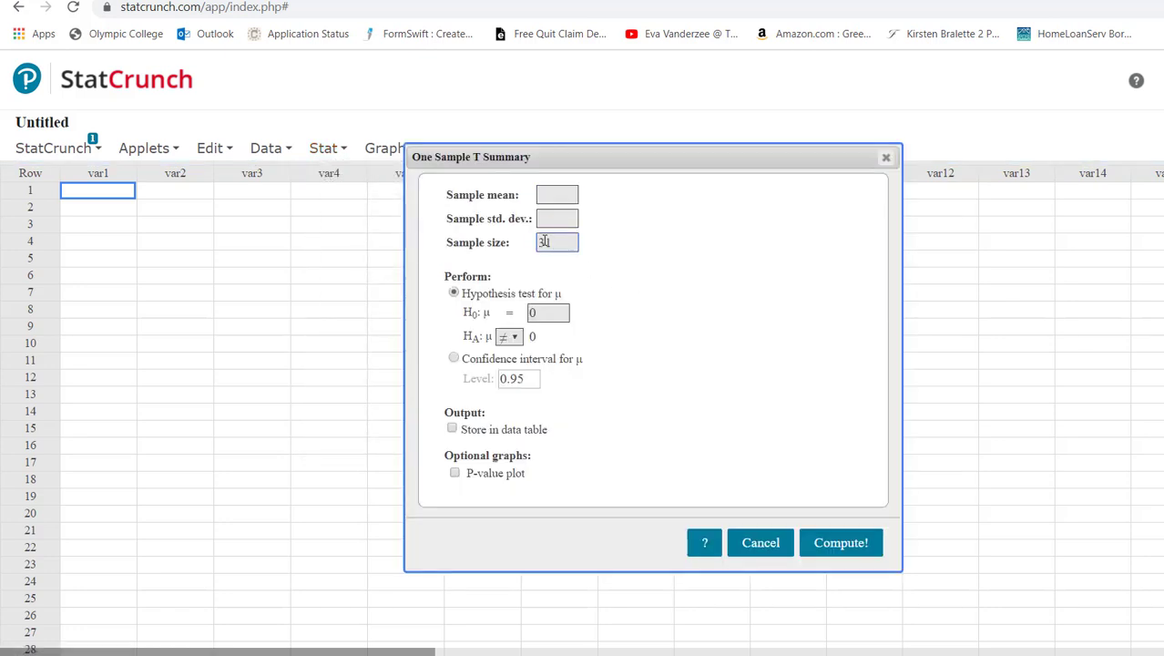
pyautogui.click(546, 197)
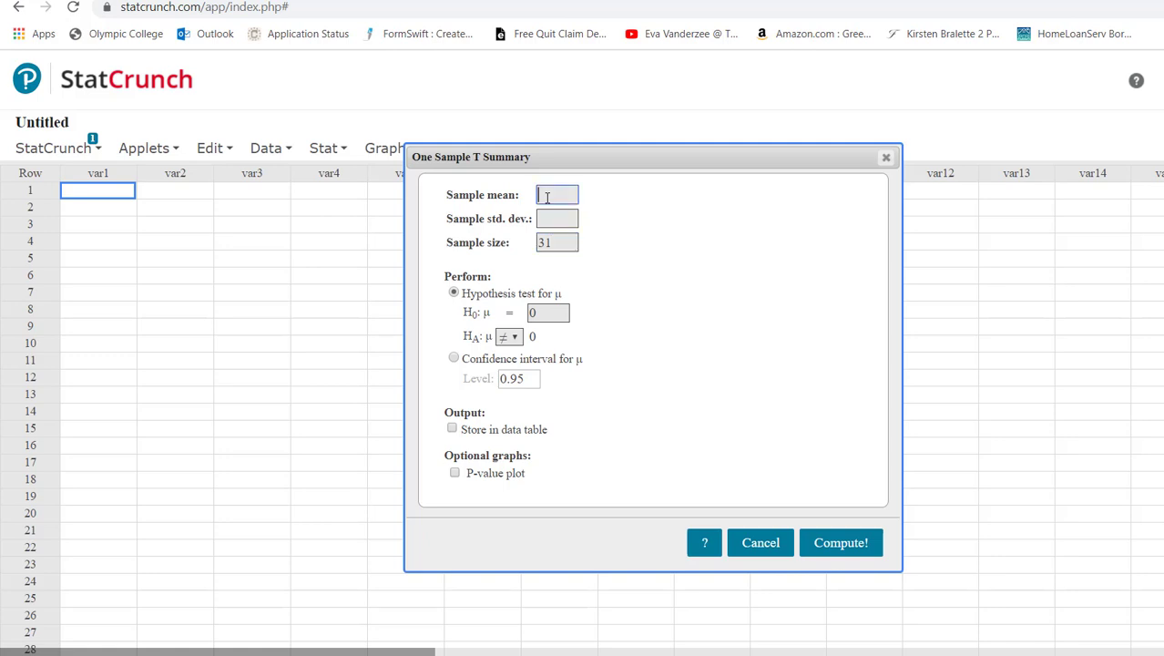
pyautogui.click(822, 648)
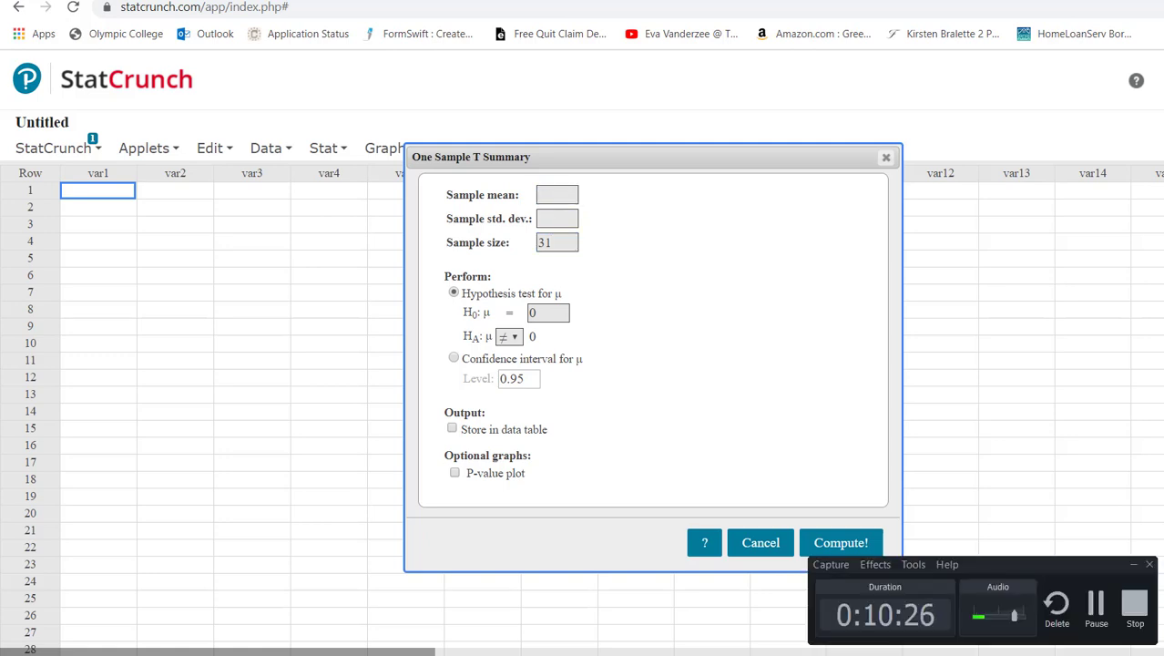
pyautogui.hotkey('alt', 'Tab')
pyautogui.hotkey('alt', 'Tab')
pyautogui.write('98.4')
pyautogui.press('Tab')
pyautogui.write('0.3')
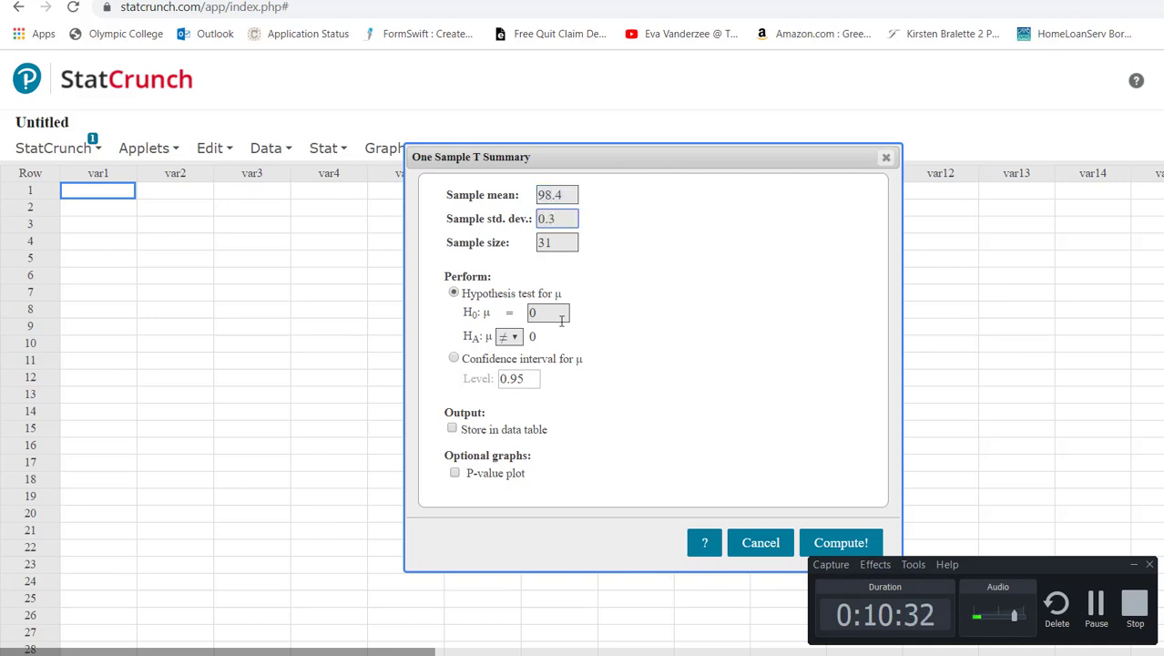
pyautogui.click(853, 449)
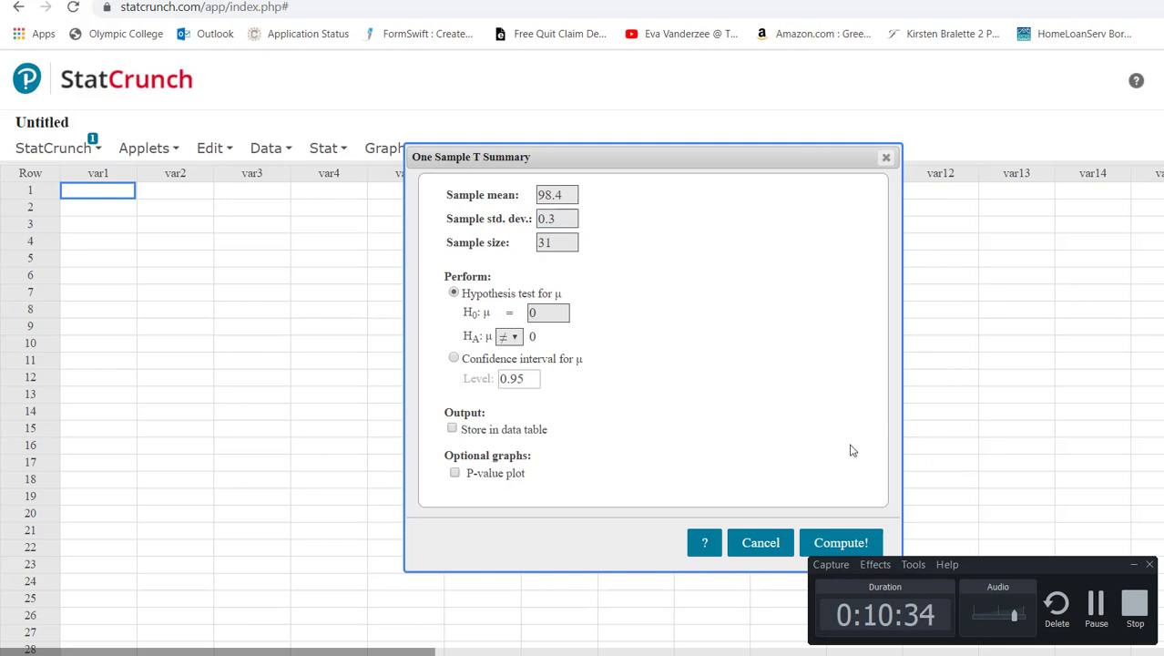
# Choose a confidence interval for μ at the 0.95 level
pyautogui.click(1135, 566)
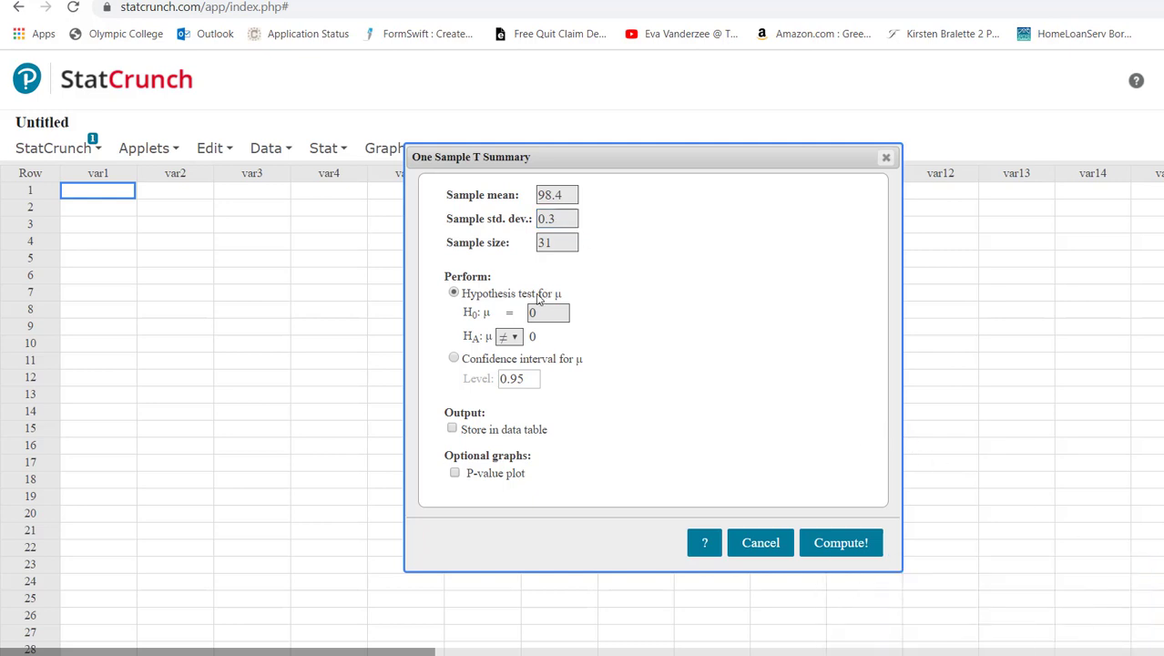
pyautogui.click(453, 358)
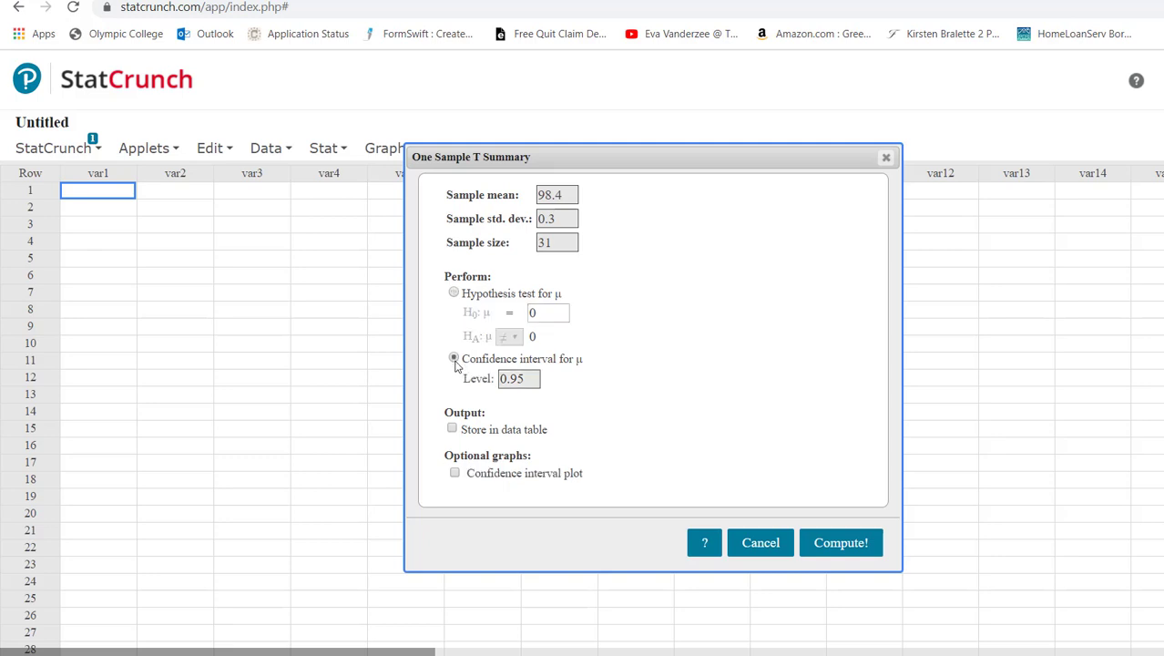
pyautogui.click(522, 378)
# Compute the interval and drag the results window into full view (98.289959 to 98.510041)
pyautogui.click(830, 542)
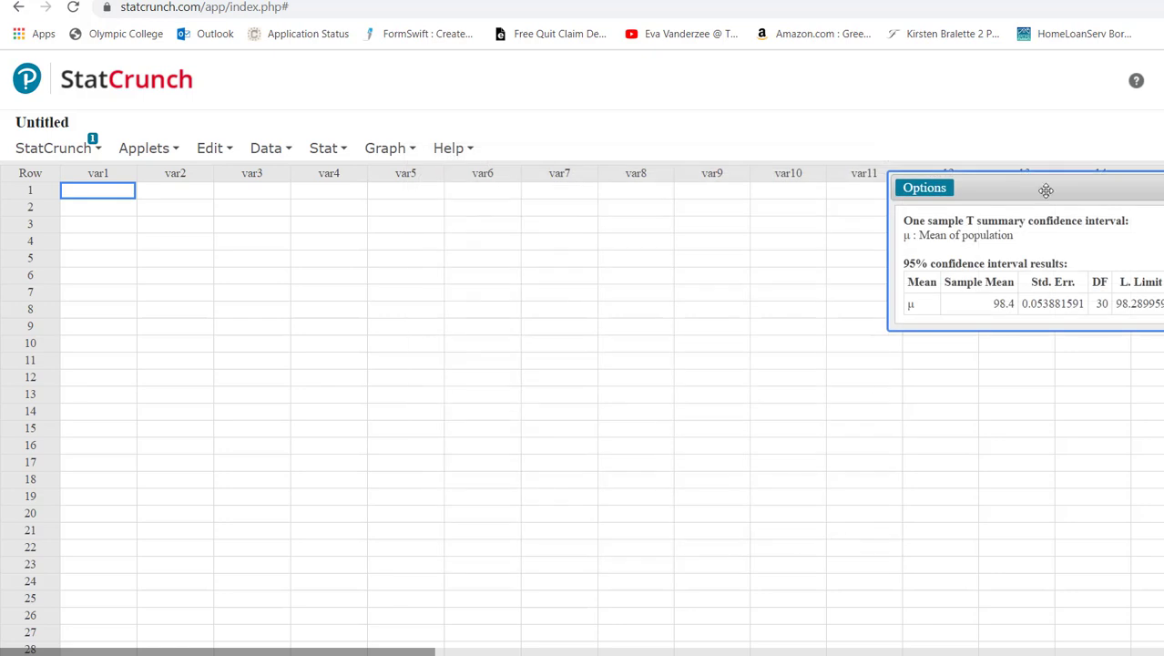
pyautogui.moveTo(1033, 190); pyautogui.dragTo(708, 218)
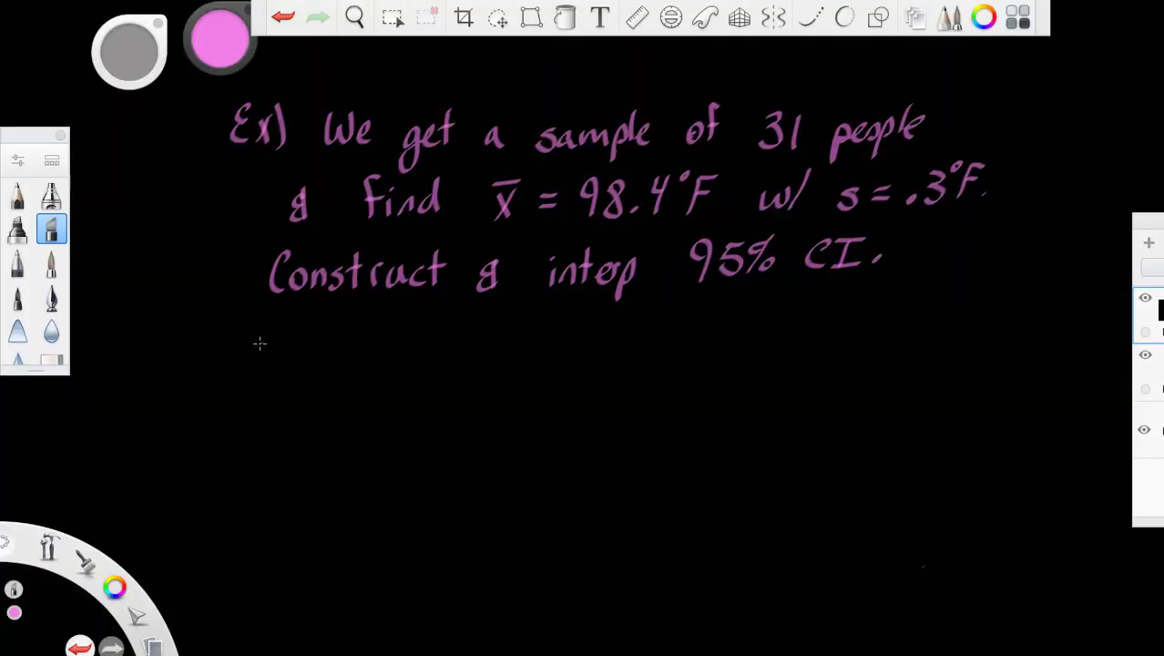
# Write '95% sure the population's average body temp is somewhere' below the problem
pyautogui.moveTo(254, 333); pyautogui.dragTo(249, 375)
pyautogui.moveTo(290, 324); pyautogui.dragTo(265, 364)
pyautogui.moveTo(319, 329)
pyautogui.mouseDown()
pyautogui.moveTo(300, 360)
pyautogui.moveTo(437, 360)
pyautogui.mouseUp()
pyautogui.moveTo(503, 318)
pyautogui.mouseDown()
pyautogui.moveTo(500, 341)
pyautogui.moveTo(511, 330)
pyautogui.mouseUp()
pyautogui.moveTo(519, 308)
pyautogui.mouseDown()
pyautogui.moveTo(517, 338)
pyautogui.moveTo(534, 357)
pyautogui.mouseUp()
pyautogui.moveTo(536, 350); pyautogui.dragTo(597, 380)
pyautogui.moveTo(601, 338)
pyautogui.mouseDown()
pyautogui.moveTo(635, 348)
pyautogui.moveTo(679, 344)
pyautogui.mouseUp()
pyautogui.moveTo(687, 293); pyautogui.dragTo(681, 339)
pyautogui.moveTo(707, 318)
pyautogui.mouseDown()
pyautogui.moveTo(701, 338)
pyautogui.moveTo(717, 338)
pyautogui.mouseUp()
pyautogui.moveTo(725, 293)
pyautogui.mouseDown()
pyautogui.moveTo(719, 316)
pyautogui.moveTo(739, 338)
pyautogui.moveTo(808, 335)
pyautogui.moveTo(789, 311)
pyautogui.mouseUp()
pyautogui.moveTo(235, 421)
pyautogui.mouseDown()
pyautogui.moveTo(239, 435)
pyautogui.moveTo(379, 426)
pyautogui.mouseUp()
pyautogui.moveTo(428, 390)
pyautogui.mouseDown()
pyautogui.moveTo(440, 419)
pyautogui.moveTo(481, 410)
pyautogui.moveTo(497, 386)
pyautogui.moveTo(526, 444)
pyautogui.moveTo(499, 464)
pyautogui.mouseUp()
pyautogui.moveTo(583, 382)
pyautogui.mouseDown()
pyautogui.moveTo(613, 417)
pyautogui.moveTo(654, 416)
pyautogui.moveTo(724, 383)
pyautogui.moveTo(734, 415)
pyautogui.mouseUp()
pyautogui.moveTo(811, 398)
pyautogui.mouseDown()
pyautogui.moveTo(790, 421)
pyautogui.moveTo(818, 406)
pyautogui.moveTo(839, 417)
pyautogui.moveTo(903, 408)
pyautogui.moveTo(925, 373)
pyautogui.moveTo(938, 406)
pyautogui.moveTo(970, 388)
pyautogui.moveTo(979, 401)
pyautogui.mouseUp()
# Finish with 'between 98.29°F – 98.51°F' and underline 95%
pyautogui.moveTo(259, 479)
pyautogui.mouseDown()
pyautogui.moveTo(260, 513)
pyautogui.moveTo(311, 512)
pyautogui.moveTo(373, 485)
pyautogui.moveTo(429, 504)
pyautogui.mouseUp()
pyautogui.moveTo(543, 468); pyautogui.dragTo(537, 506)
pyautogui.moveTo(562, 468)
pyautogui.mouseDown()
pyautogui.moveTo(556, 484)
pyautogui.moveTo(557, 468)
pyautogui.moveTo(630, 501)
pyautogui.moveTo(643, 477)
pyautogui.moveTo(639, 503)
pyautogui.mouseUp()
pyautogui.moveTo(657, 459); pyautogui.dragTo(695, 455)
pyautogui.moveTo(670, 480)
pyautogui.mouseDown()
pyautogui.moveTo(779, 468)
pyautogui.moveTo(785, 499)
pyautogui.mouseUp()
pyautogui.moveTo(812, 457)
pyautogui.mouseDown()
pyautogui.moveTo(805, 466)
pyautogui.moveTo(832, 485)
pyautogui.mouseUp()
pyautogui.click(825, 475)
pyautogui.moveTo(838, 453)
pyautogui.mouseDown()
pyautogui.moveTo(858, 451)
pyautogui.moveTo(861, 486)
pyautogui.mouseUp()
pyautogui.moveTo(879, 446); pyautogui.dragTo(885, 482)
pyautogui.moveTo(891, 444)
pyautogui.mouseDown()
pyautogui.moveTo(918, 440)
pyautogui.moveTo(901, 461)
pyautogui.mouseUp()
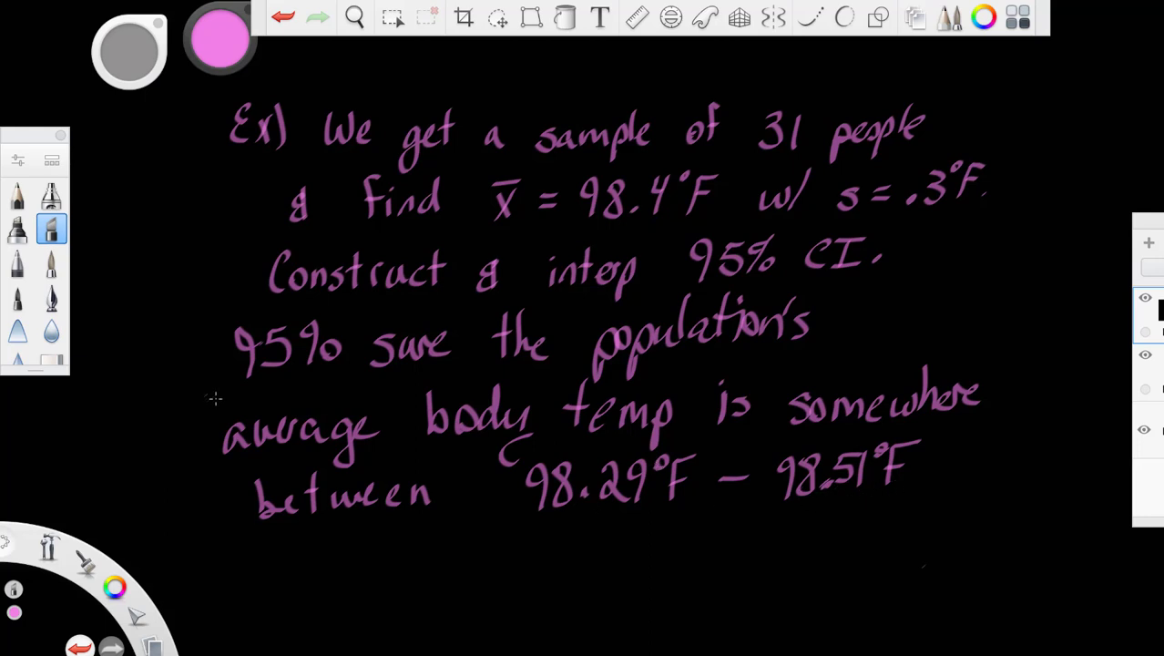
pyautogui.moveTo(218, 398); pyautogui.dragTo(321, 373)
pyautogui.moveTo(278, 531)
pyautogui.mouseDown()
pyautogui.moveTo(276, 559)
pyautogui.moveTo(297, 545)
pyautogui.moveTo(314, 557)
pyautogui.moveTo(333, 538)
pyautogui.moveTo(367, 563)
pyautogui.moveTo(388, 536)
pyautogui.moveTo(395, 561)
pyautogui.moveTo(431, 542)
pyautogui.mouseUp()
# Write H₀: μ = 98.6 and Hₐ: μ < 98.6 below the interval, then return to StatCrunch
pyautogui.click(316, 550)
pyautogui.moveTo(410, 553)
pyautogui.mouseDown()
pyautogui.moveTo(474, 542)
pyautogui.moveTo(469, 569)
pyautogui.moveTo(508, 546)
pyautogui.moveTo(528, 555)
pyautogui.mouseUp()
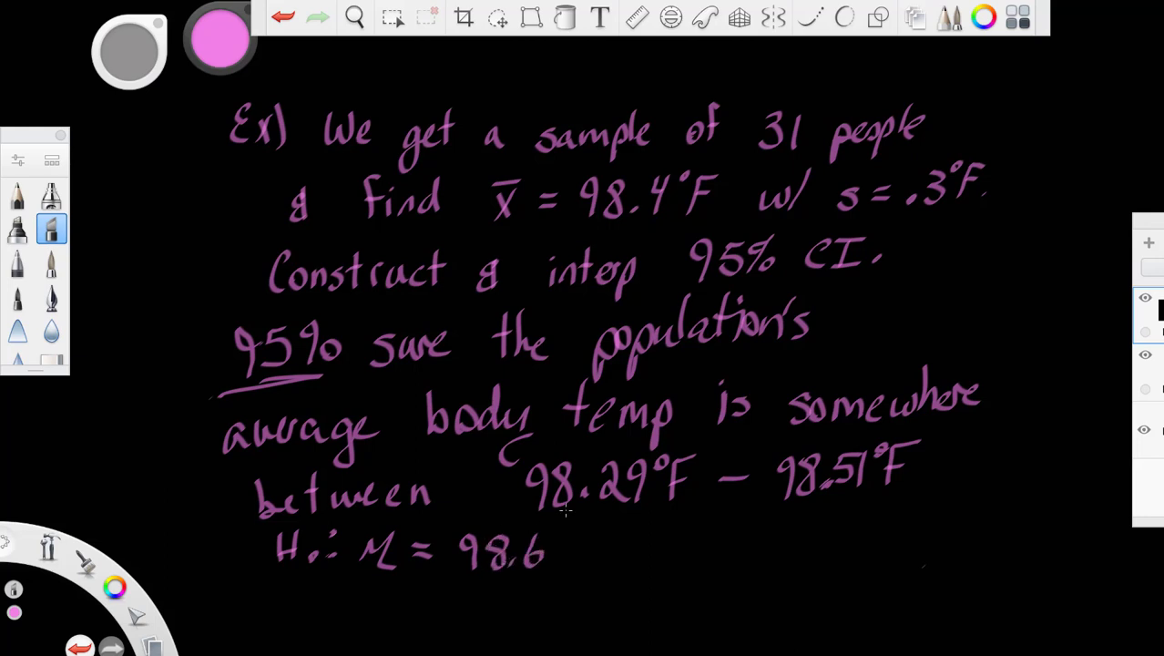
pyautogui.moveTo(647, 537)
pyautogui.mouseDown()
pyautogui.moveTo(649, 572)
pyautogui.moveTo(675, 572)
pyautogui.moveTo(671, 554)
pyautogui.moveTo(710, 579)
pyautogui.mouseUp()
pyautogui.moveTo(726, 537)
pyautogui.mouseDown()
pyautogui.moveTo(727, 568)
pyautogui.moveTo(785, 557)
pyautogui.moveTo(800, 579)
pyautogui.mouseUp()
pyautogui.moveTo(849, 534); pyautogui.dragTo(850, 573)
pyautogui.moveTo(888, 539); pyautogui.dragTo(878, 574)
pyautogui.moveTo(917, 532)
pyautogui.mouseDown()
pyautogui.moveTo(902, 540)
pyautogui.moveTo(942, 539)
pyautogui.moveTo(943, 557)
pyautogui.mouseUp()
pyautogui.click(920, 566)
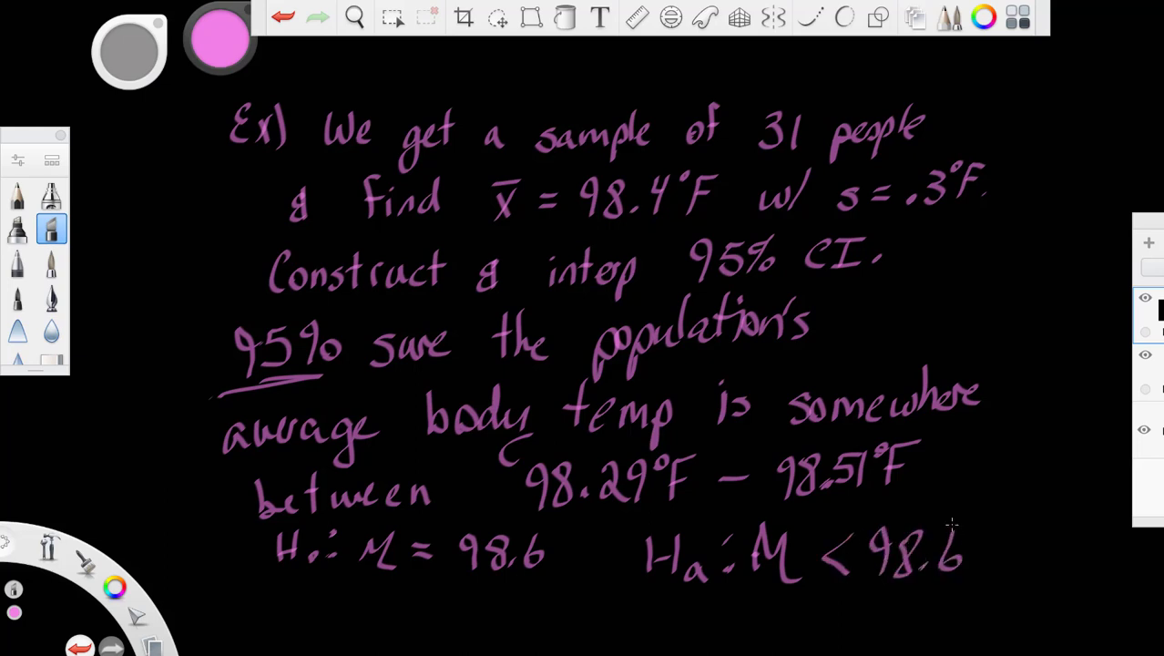
pyautogui.hotkey('alt', 'Tab')
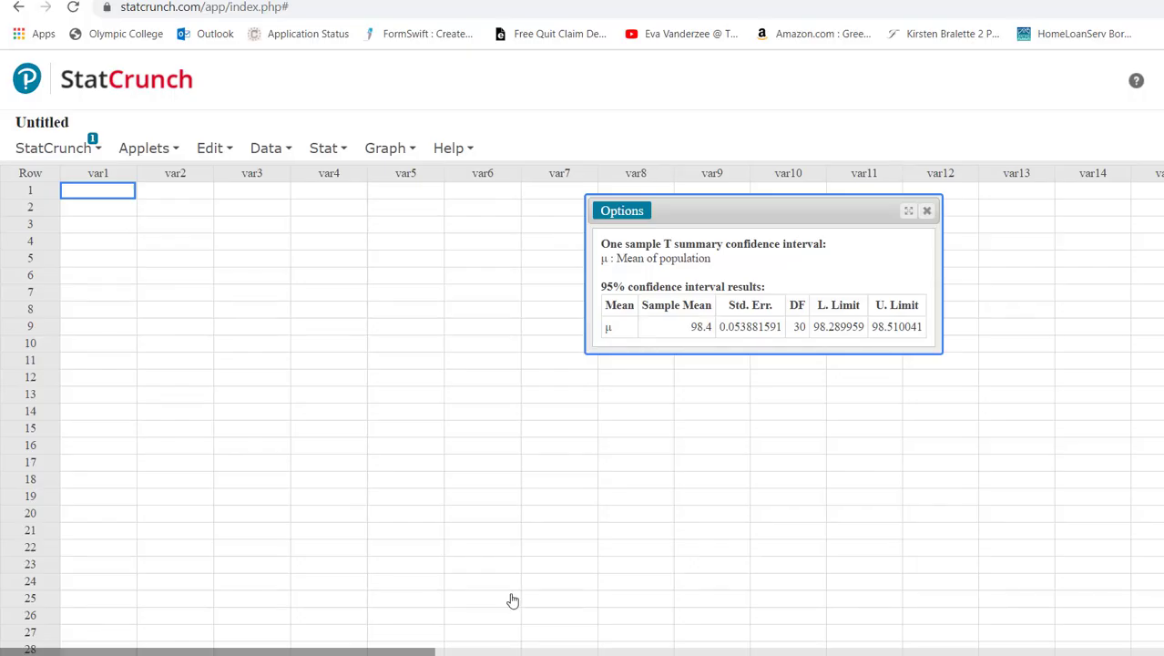
# Close the interval results and reopen the One Sample T With Summary form
pyautogui.click(927, 210)
pyautogui.click(329, 151)
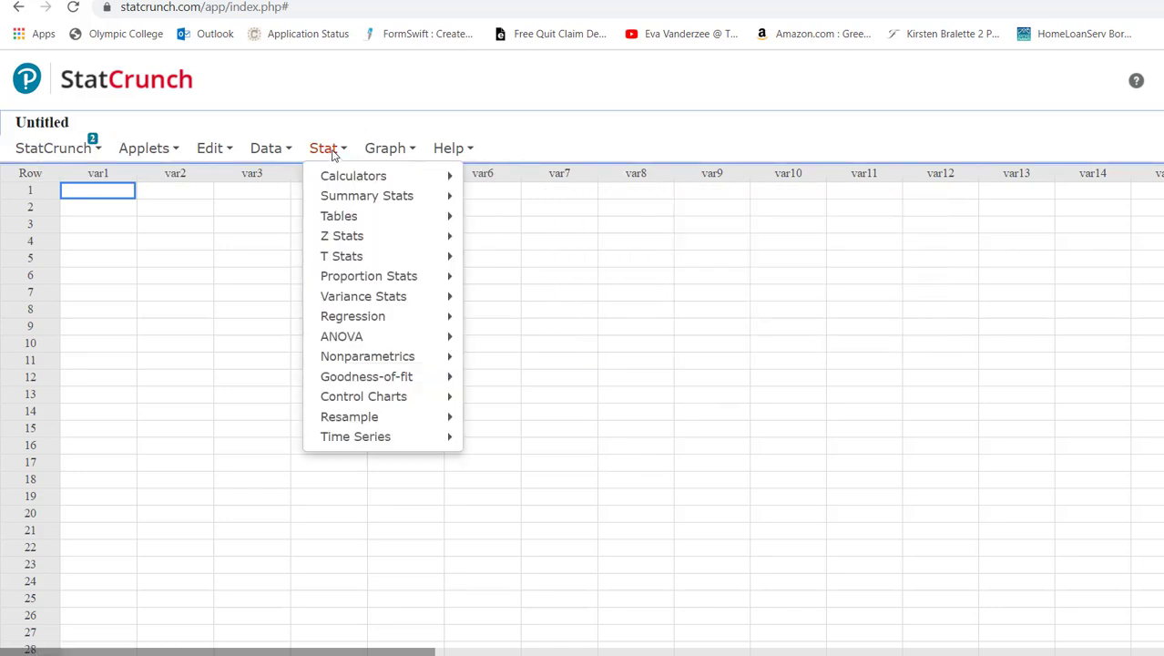
pyautogui.moveTo(332, 255)
pyautogui.moveTo(508, 270)
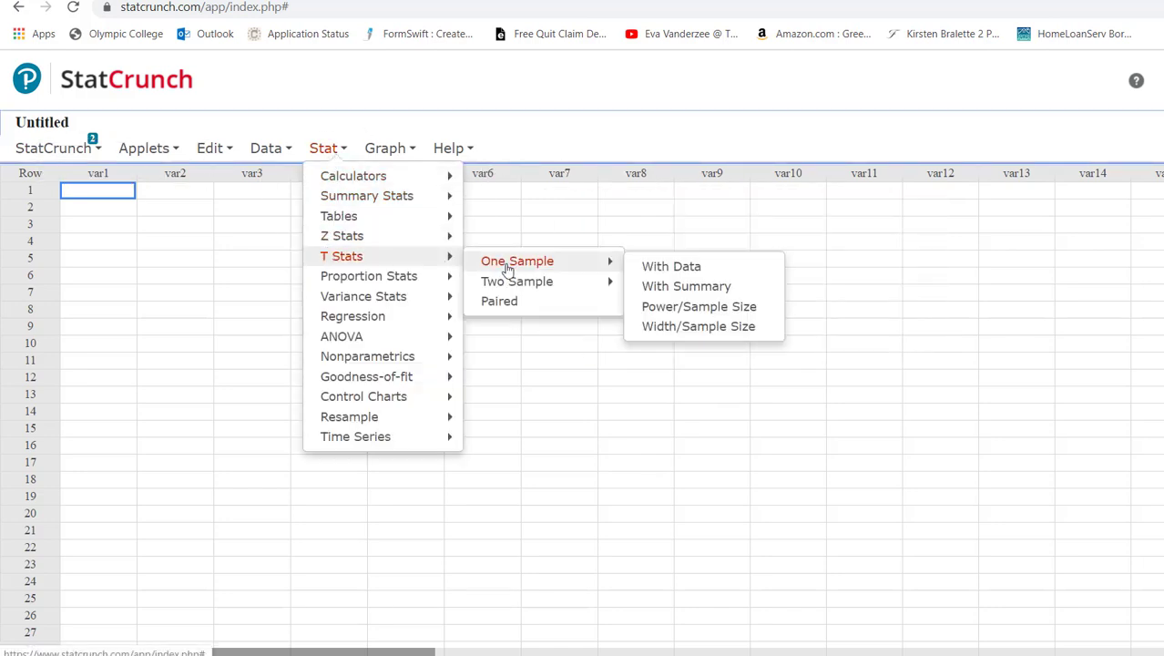
pyautogui.click(670, 287)
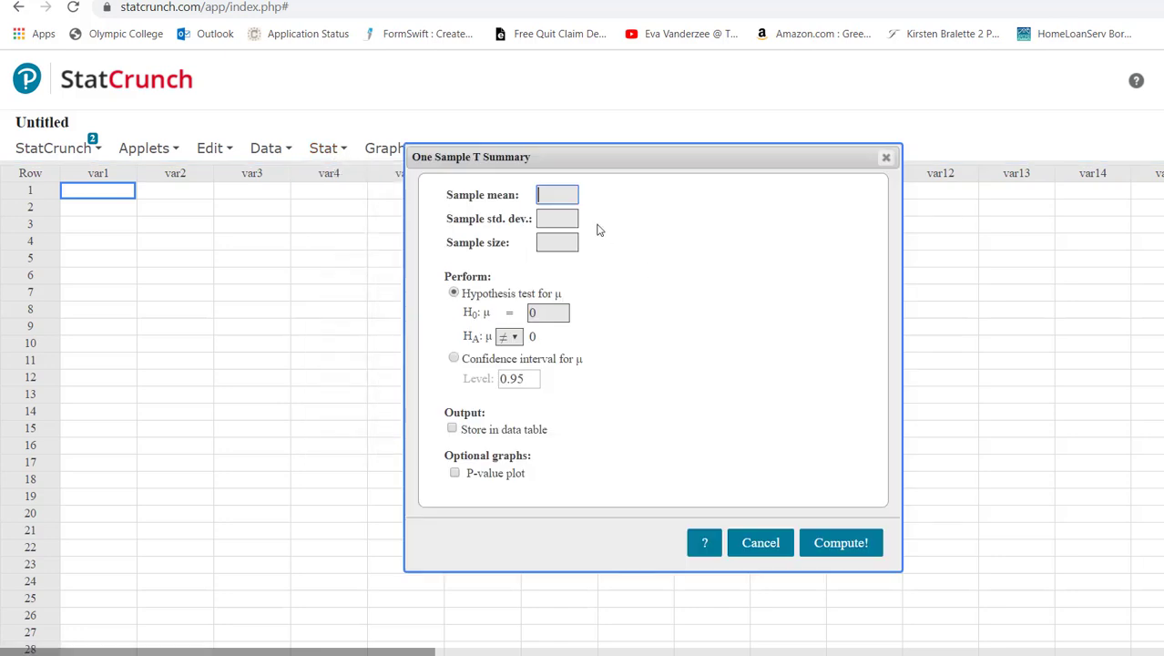
# Enter mean 98.4, SD 0.3, size 31, testing H₀: μ = 98.6 against μ < 98.6
pyautogui.write('98.4')
pyautogui.press('Tab')
pyautogui.write('0.3')
pyautogui.press('Tab')
pyautogui.write('31')
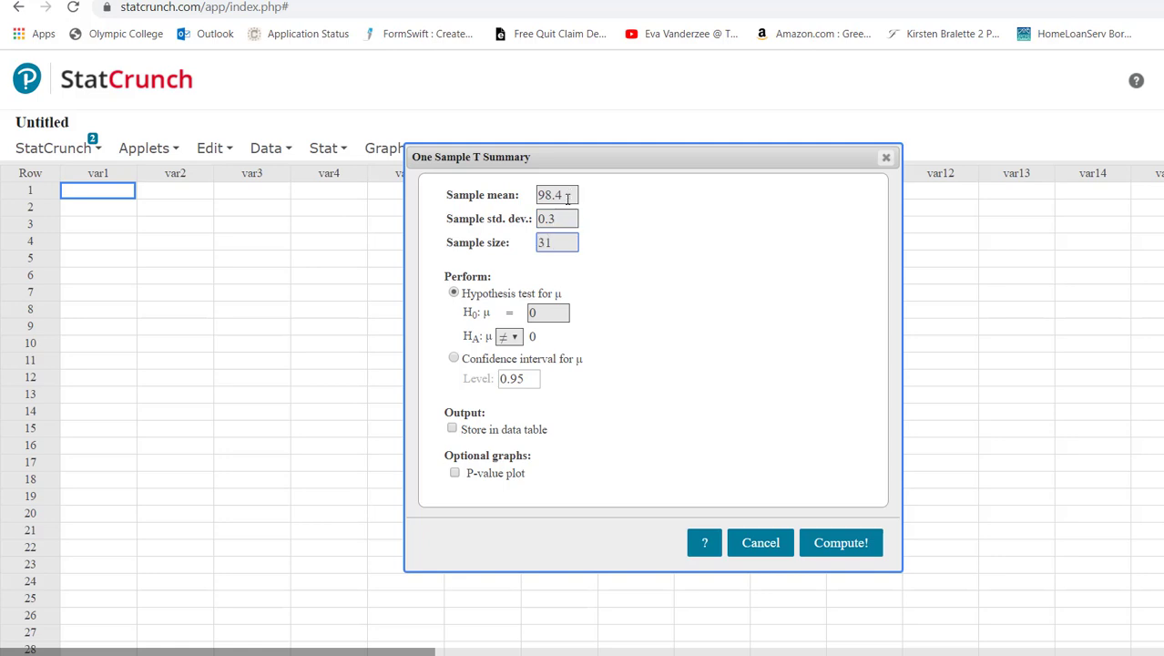
pyautogui.click(558, 314)
pyautogui.press('BackSpace')
pyautogui.write('98.6')
pyautogui.click(512, 338)
pyautogui.click(508, 397)
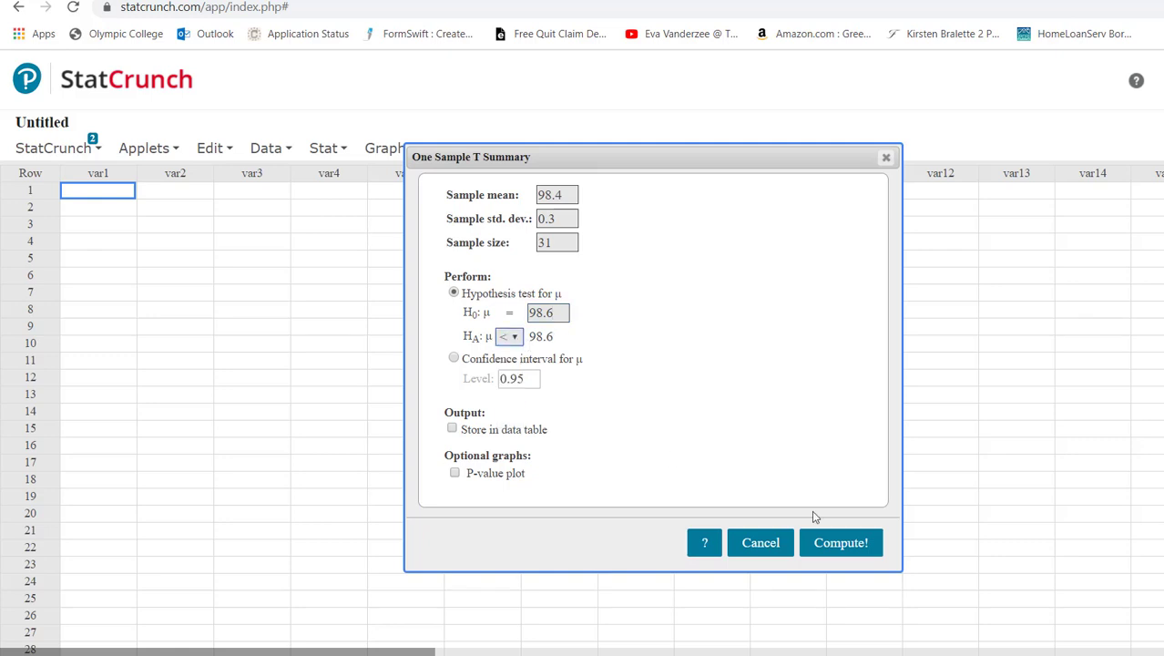
# Compute the t-test and display its results: T-Stat -3.7118429, DF 30, P-value 0.0004
pyautogui.click(824, 542)
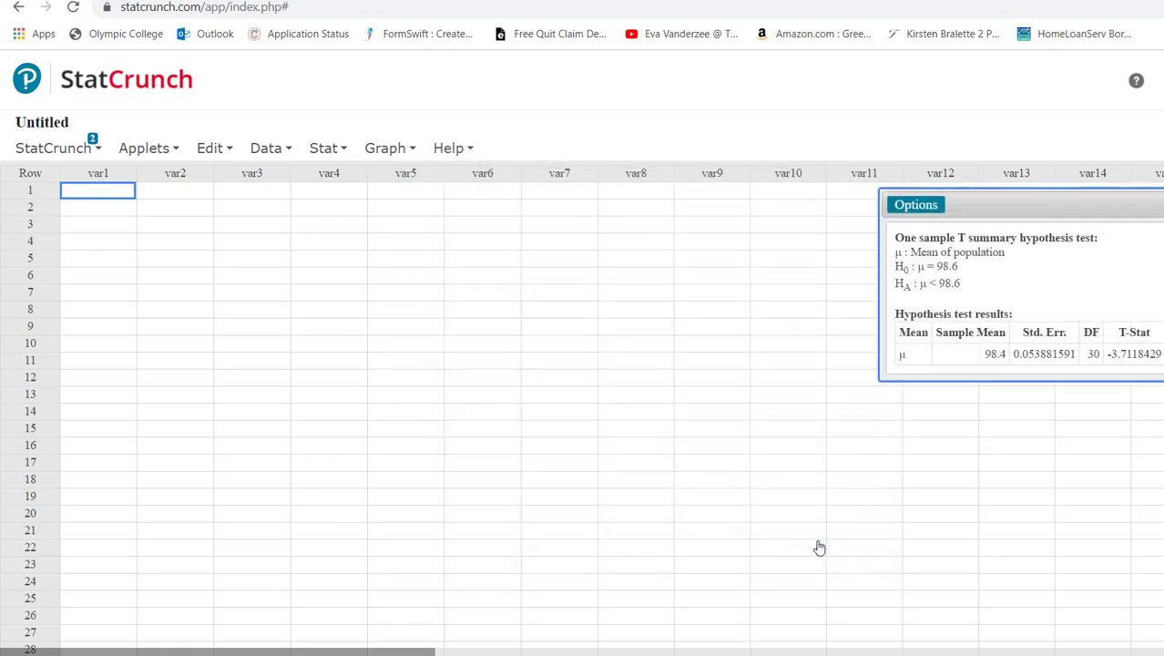
pyautogui.moveTo(1062, 208); pyautogui.dragTo(757, 200)
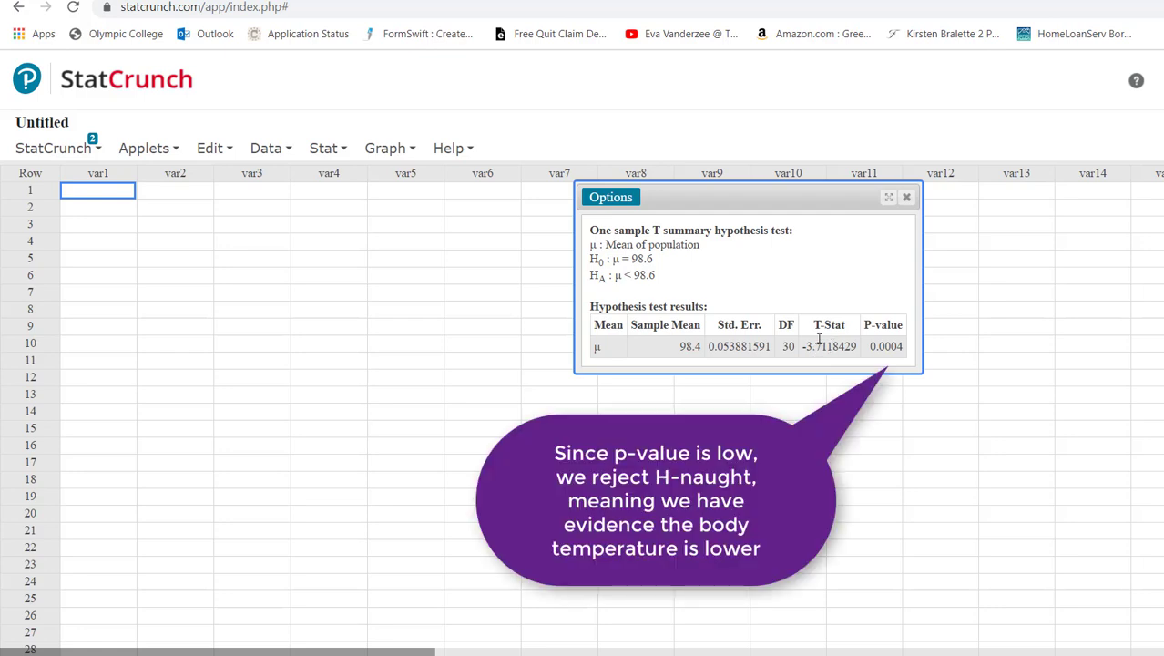
pyautogui.moveTo(810, 319); pyautogui.dragTo(853, 348)
pyautogui.click(854, 348)
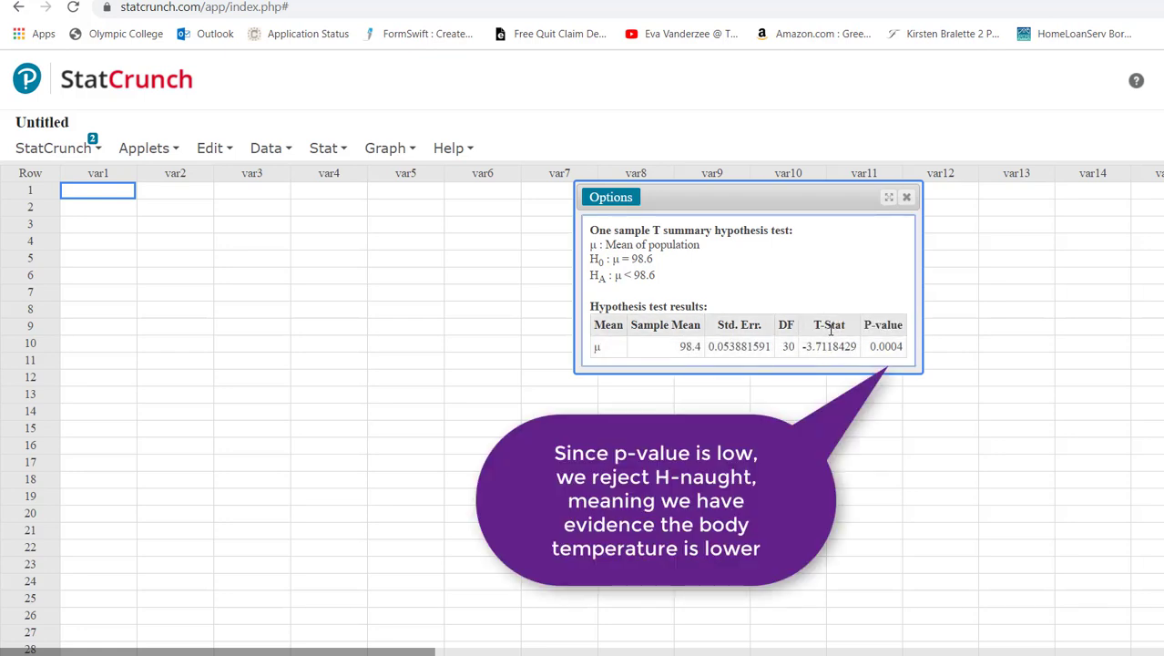